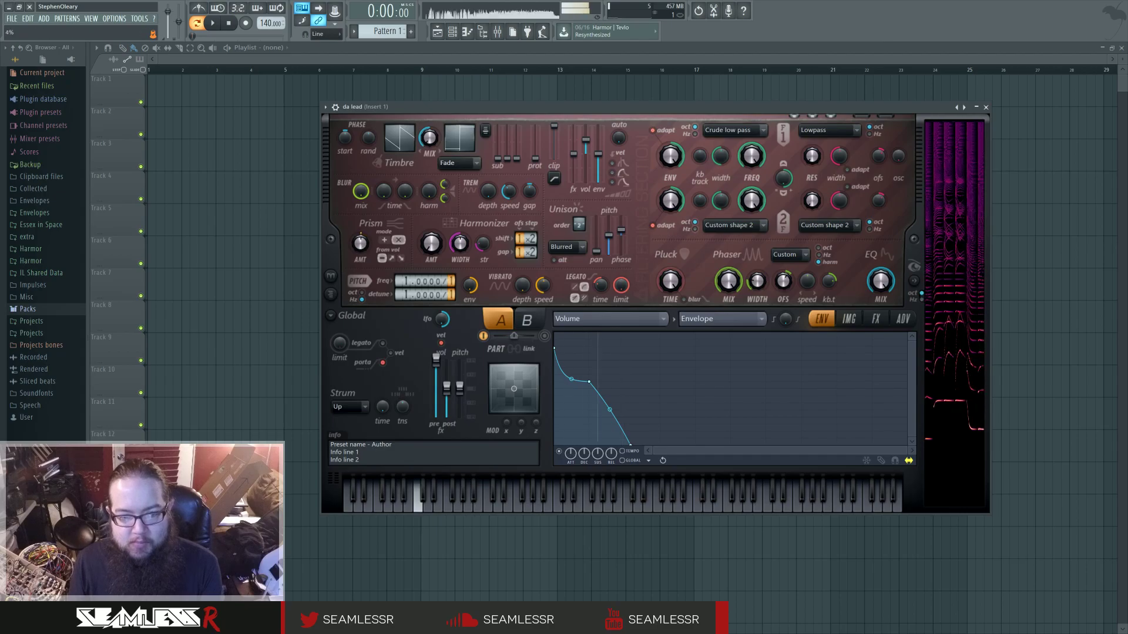
Step: Soften the attack curve of the prism amount envelope and adjust the Prism amount
left_click_drag(360, 243, 360, 272)
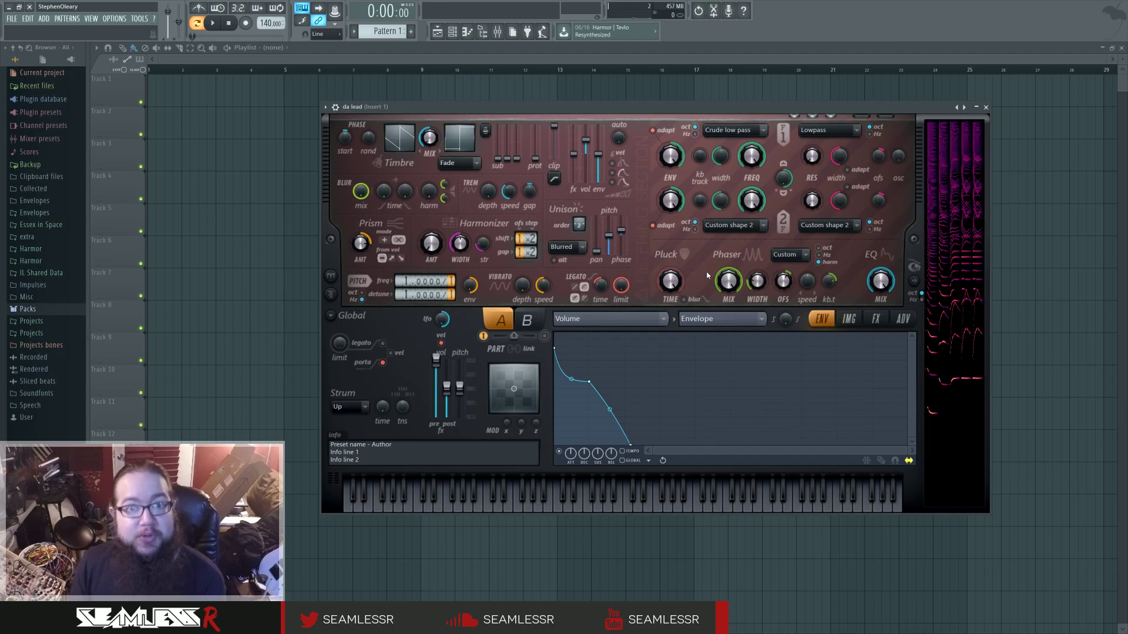
right_click(360, 241)
left_click(387, 262)
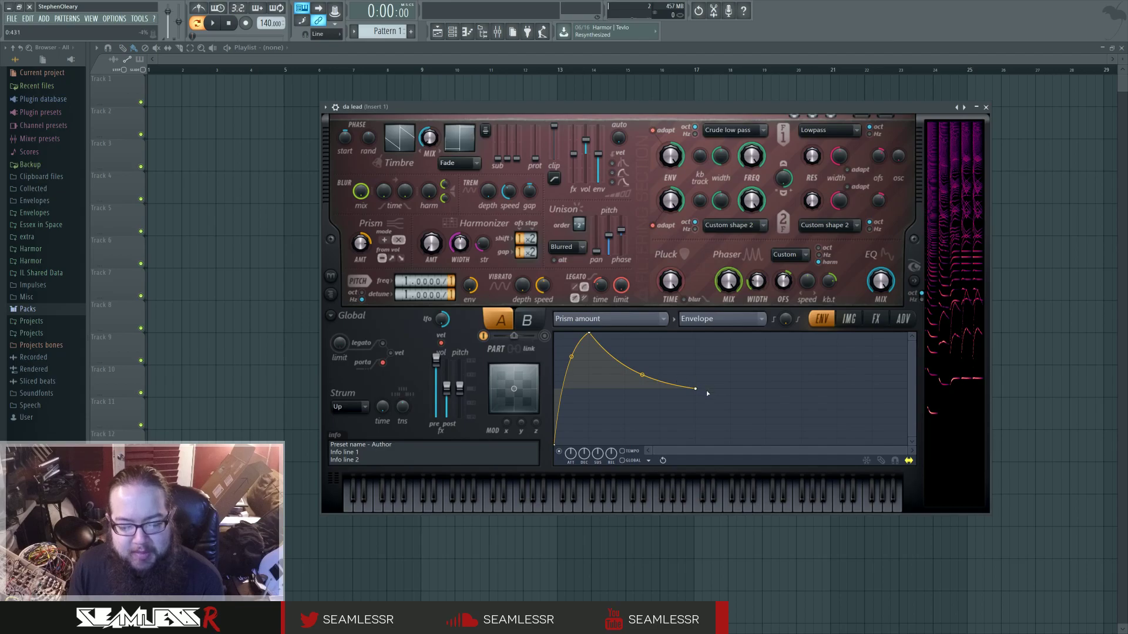
left_click_drag(560, 406, 559, 394)
mouse_move(360, 244)
left_mouse_down()
mouse_move(360, 267)
mouse_move(360, 229)
left_mouse_up()
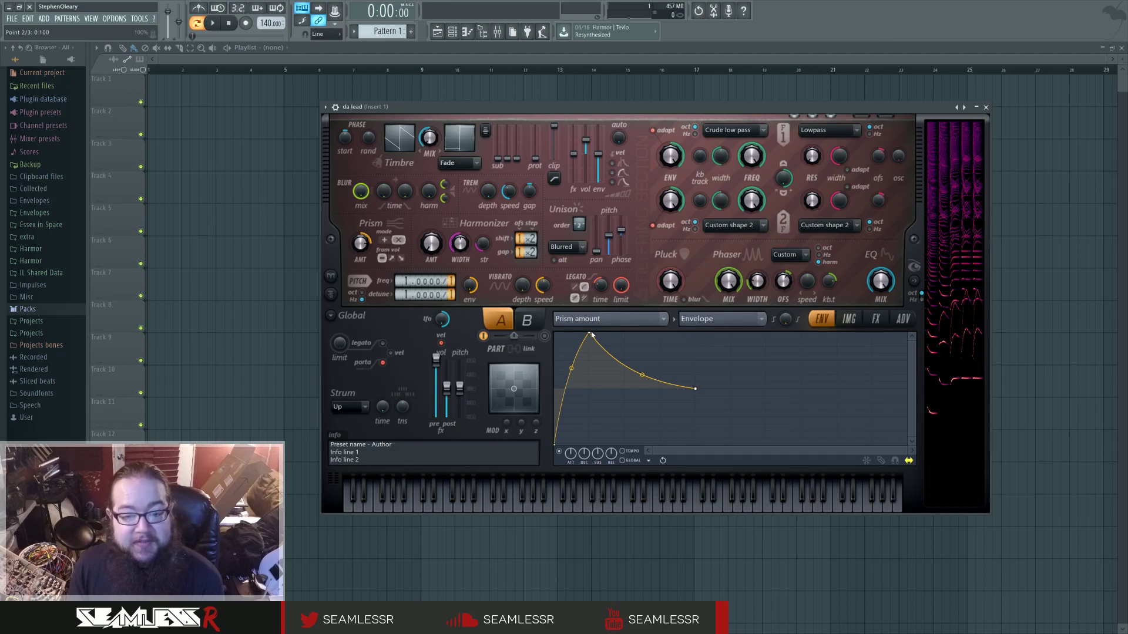
left_click_drag(360, 243, 361, 276)
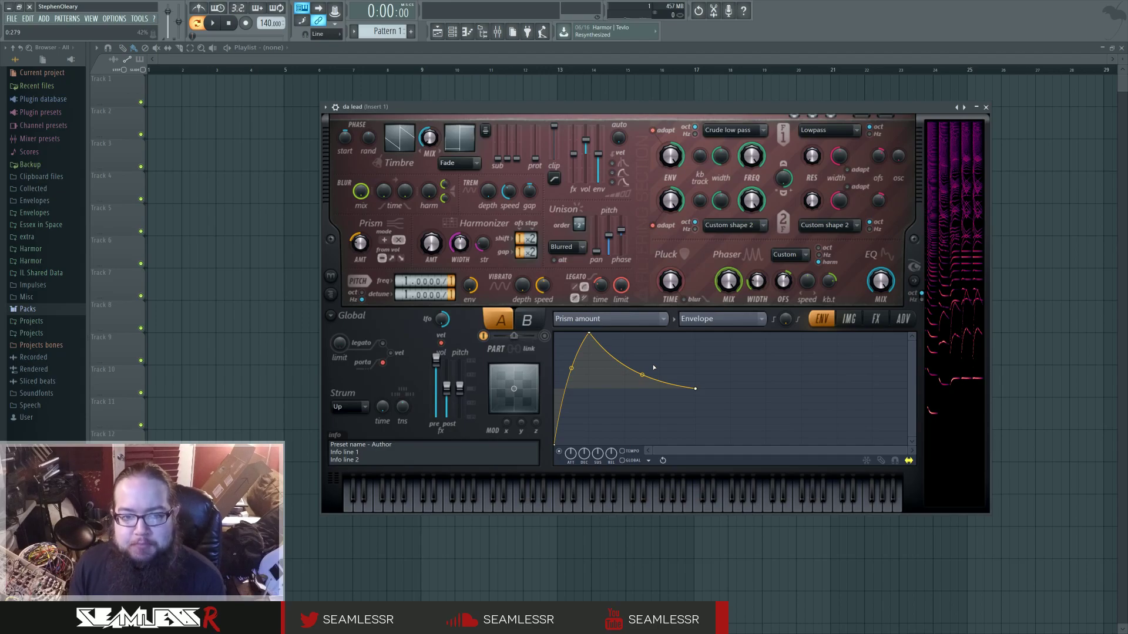
Step: Inspect the Unison pitch thickness envelope, followed by the Harmonic unison pitch and Harmonic prism shapes
right_click(608, 238)
left_click(626, 272)
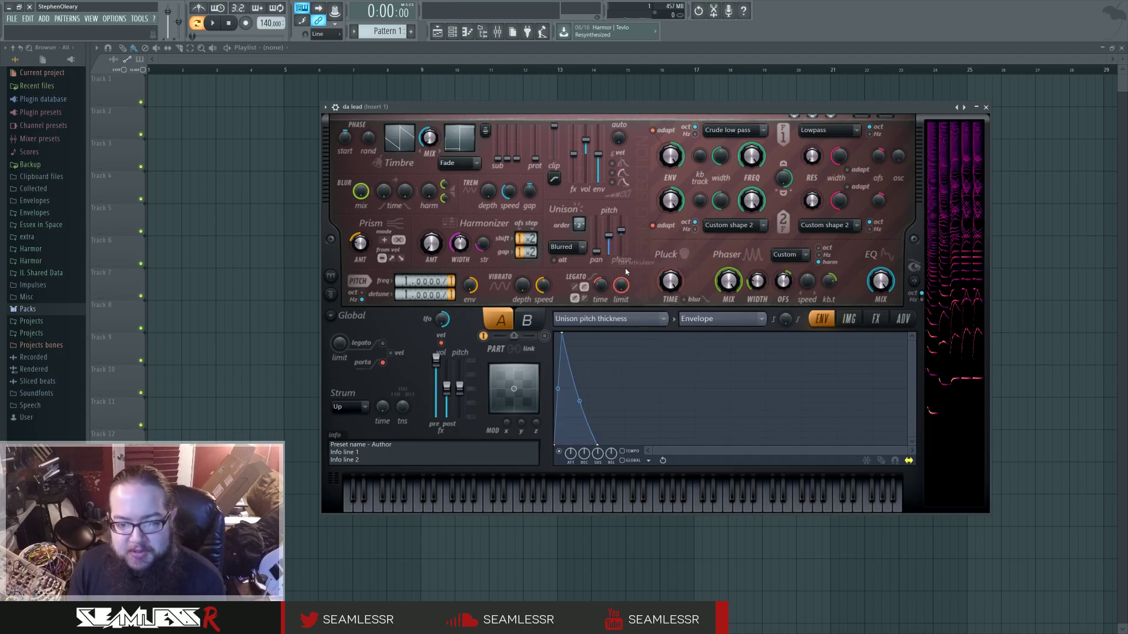
left_click(605, 318)
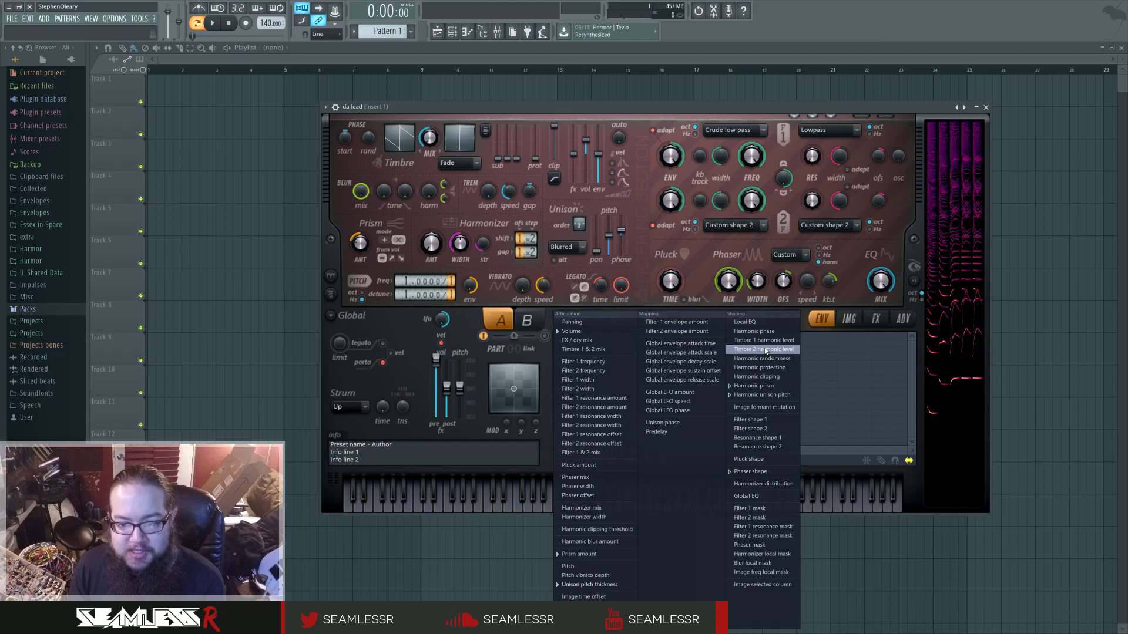
left_click(762, 395)
left_click(605, 318)
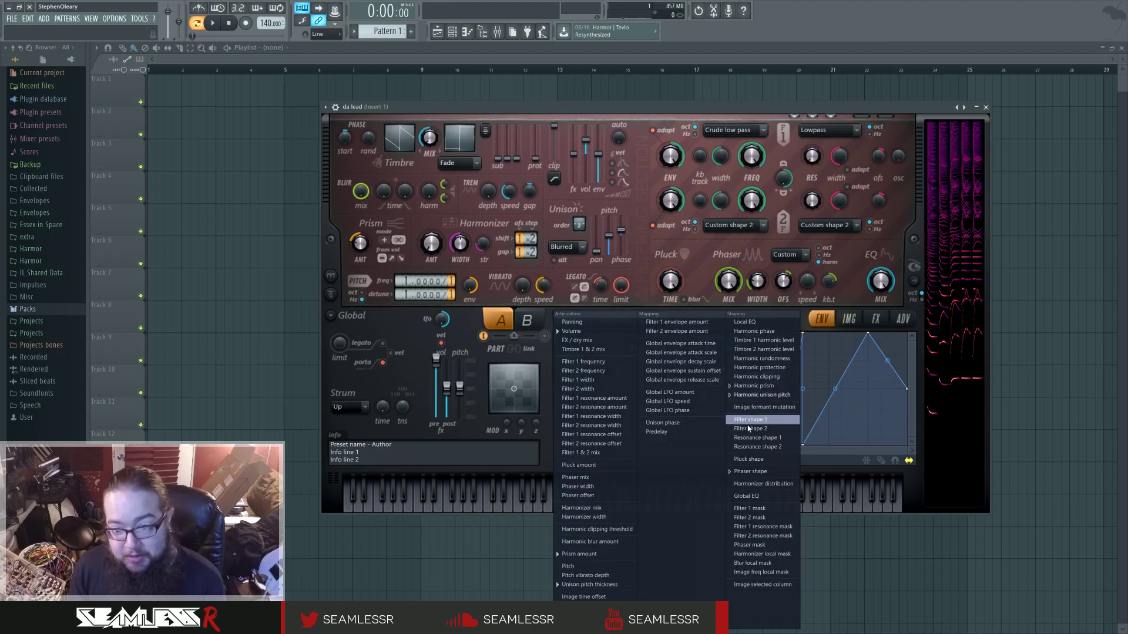
left_click(760, 387)
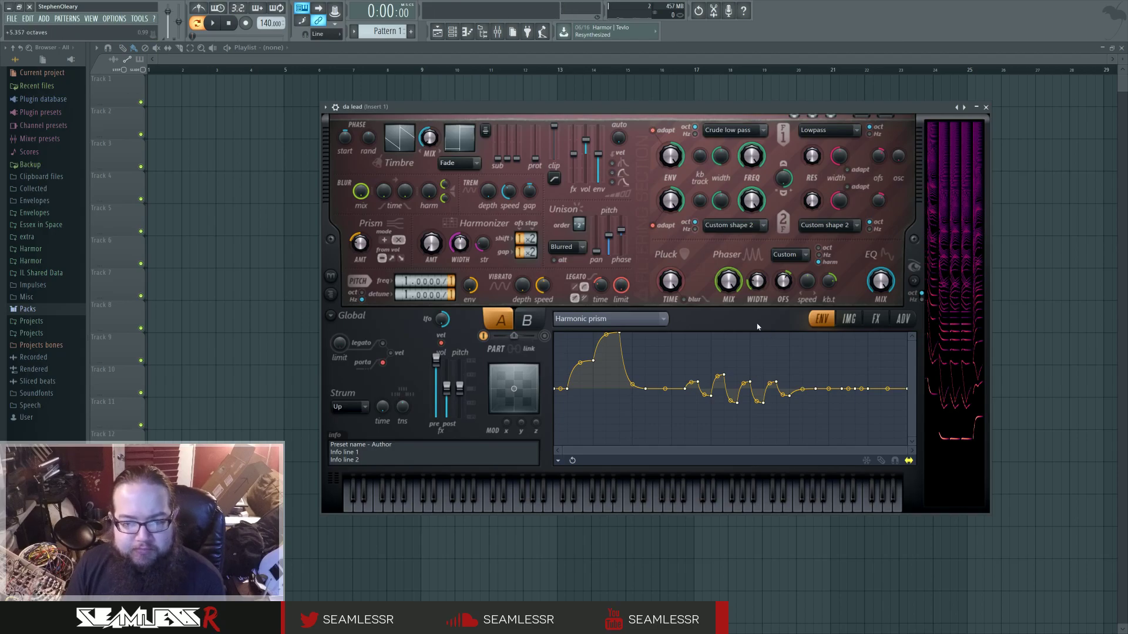
Step: Examine the available phaser types, keeping Custom, and view the Phaser shape curve
left_click(799, 258)
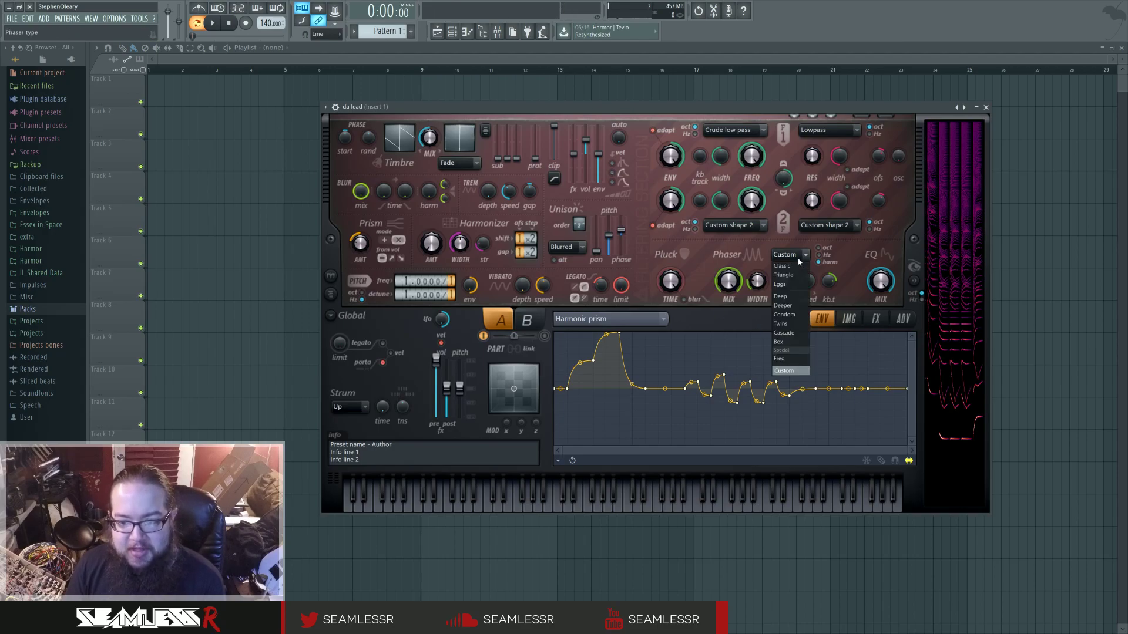
left_click(799, 261)
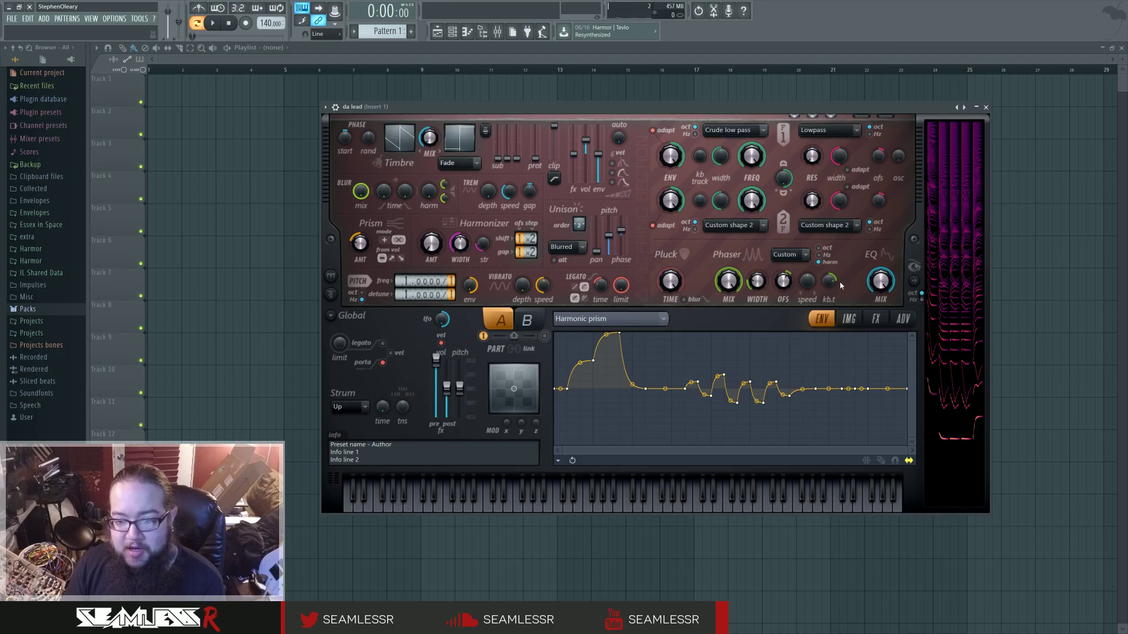
left_click(661, 319)
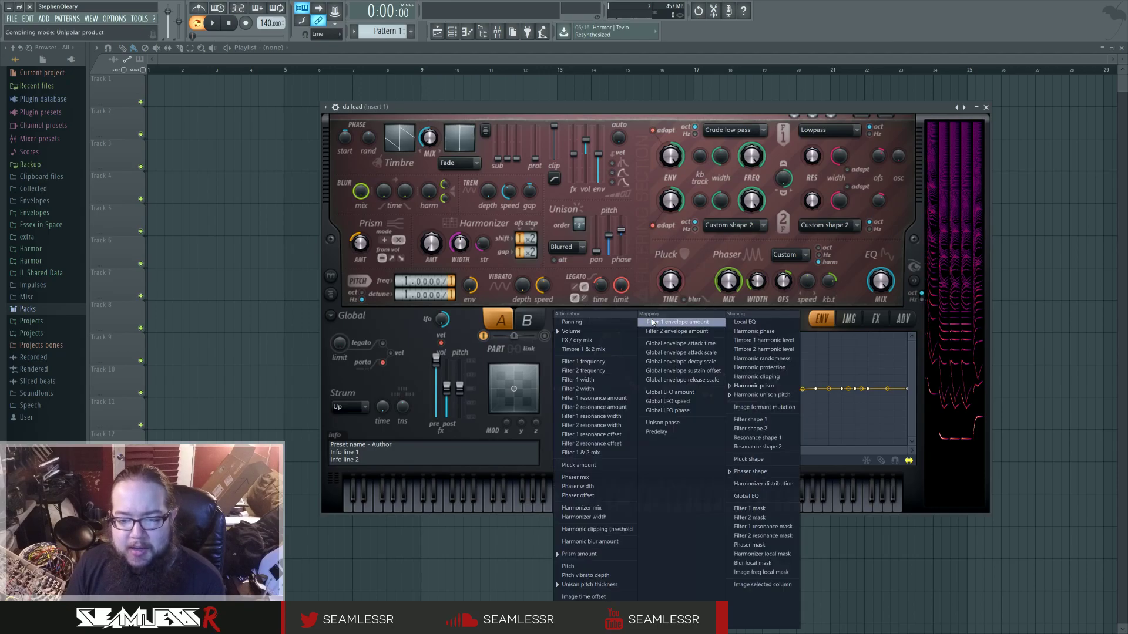
left_click(750, 472)
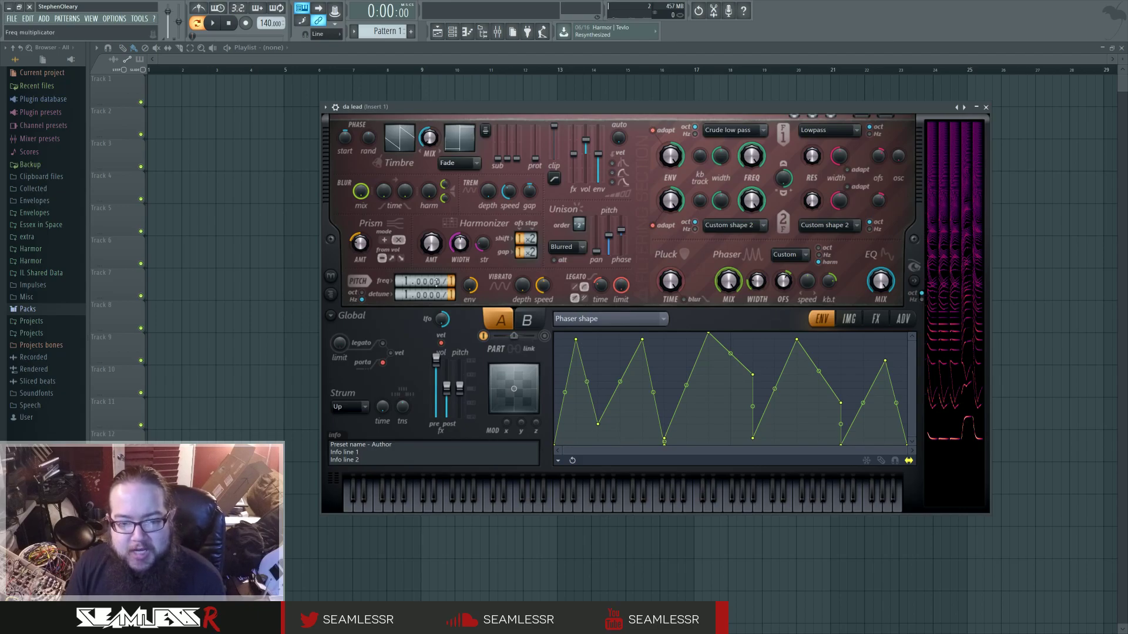
scroll(454, 294, "up", 1)
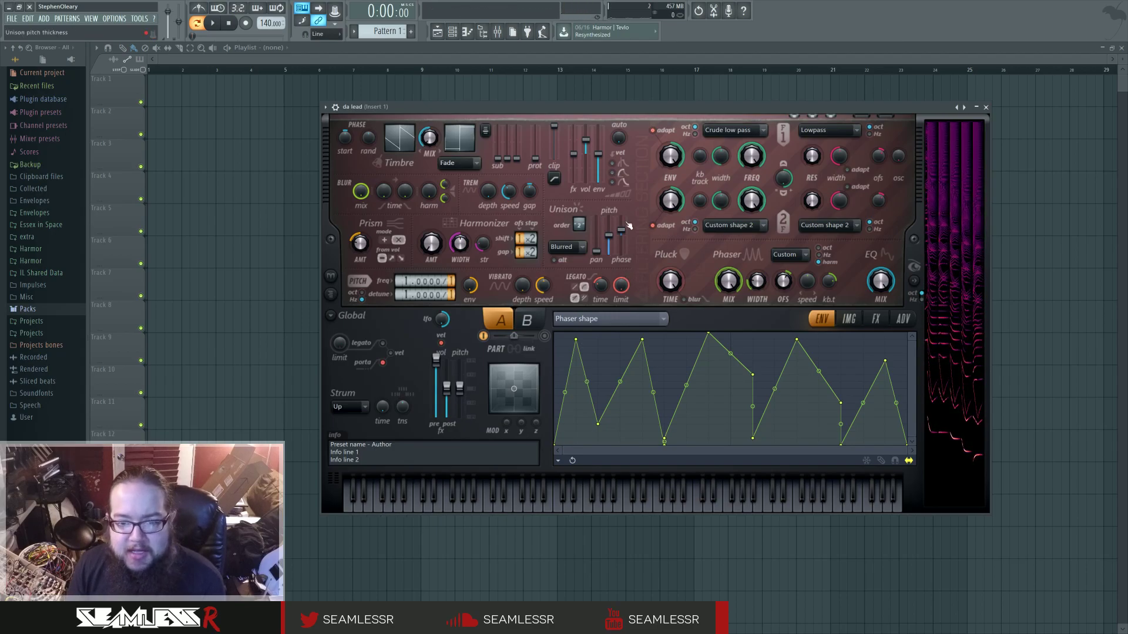
Step: Try a lower mix amount for the Log distortion and bring it back up
left_click(876, 318)
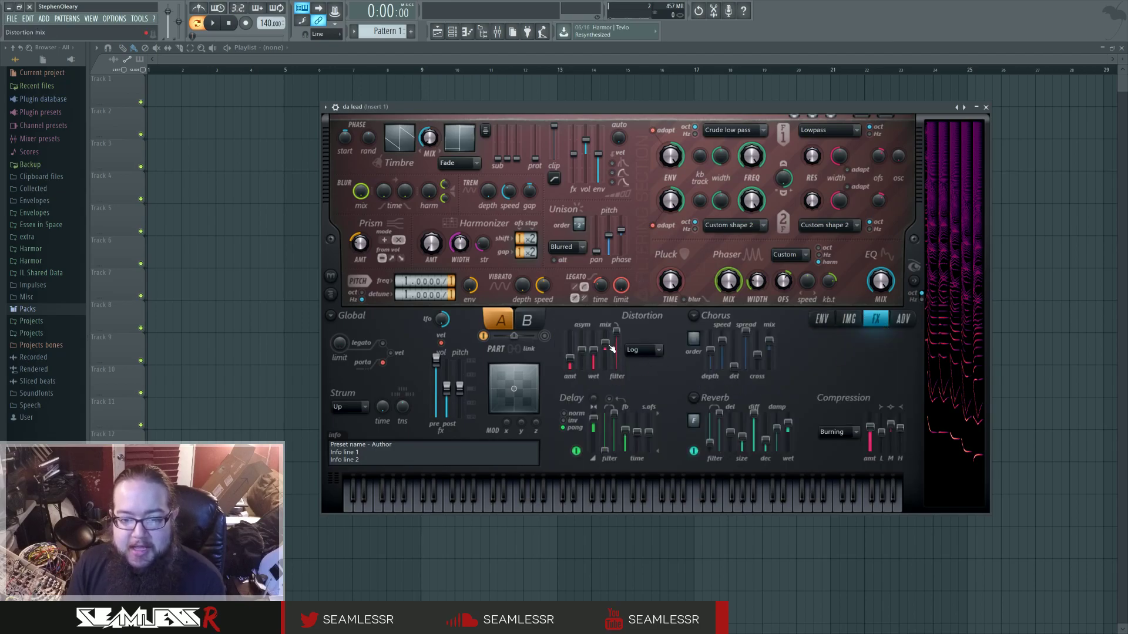
left_click_drag(606, 343, 606, 356)
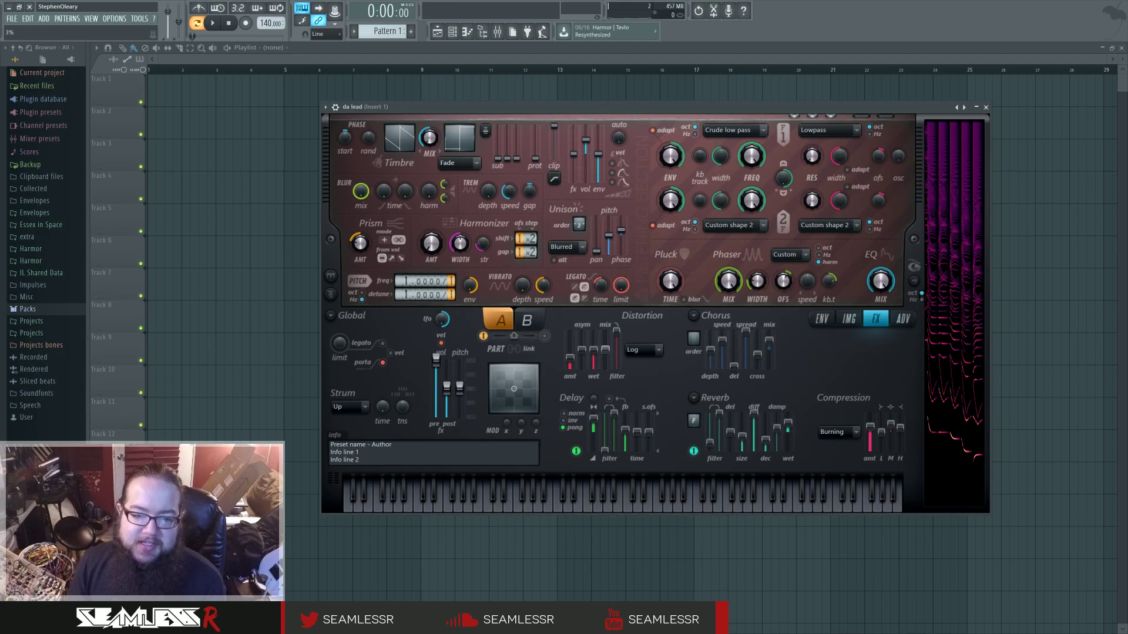
left_click(604, 354)
mouse_move(605, 353)
left_mouse_down()
mouse_move(607, 327)
mouse_move(607, 369)
mouse_move(608, 331)
mouse_move(608, 346)
left_mouse_up()
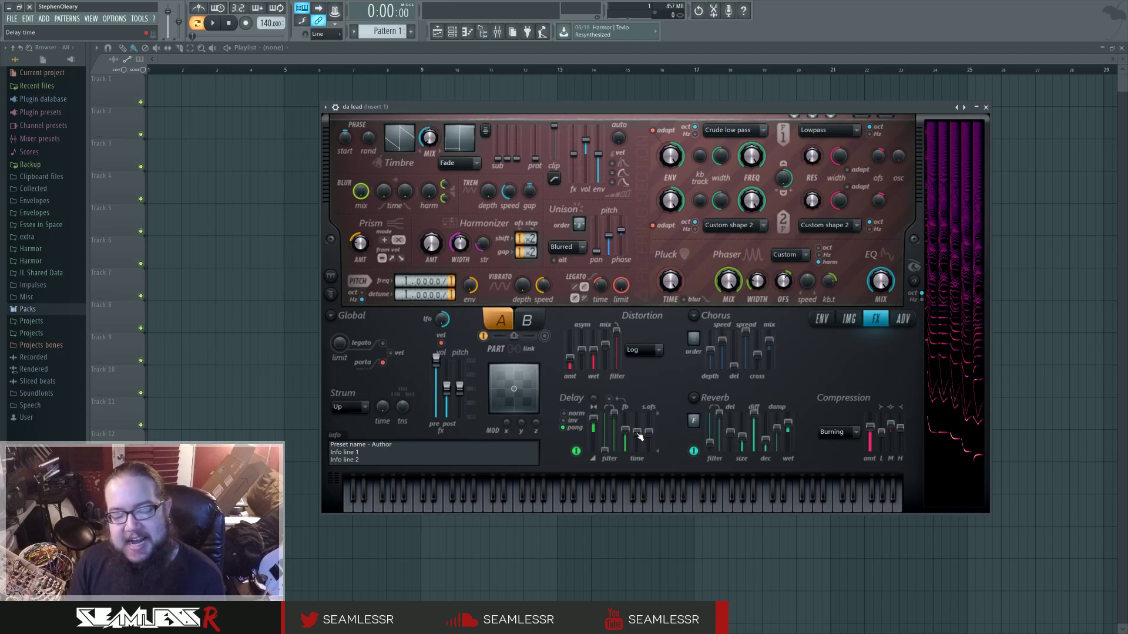
Step: Set the distortion type to Off while auditioning the reverb and delay bypassed, and nudge the pre-FX volume
left_click(693, 451)
left_click(643, 350)
left_click(643, 358)
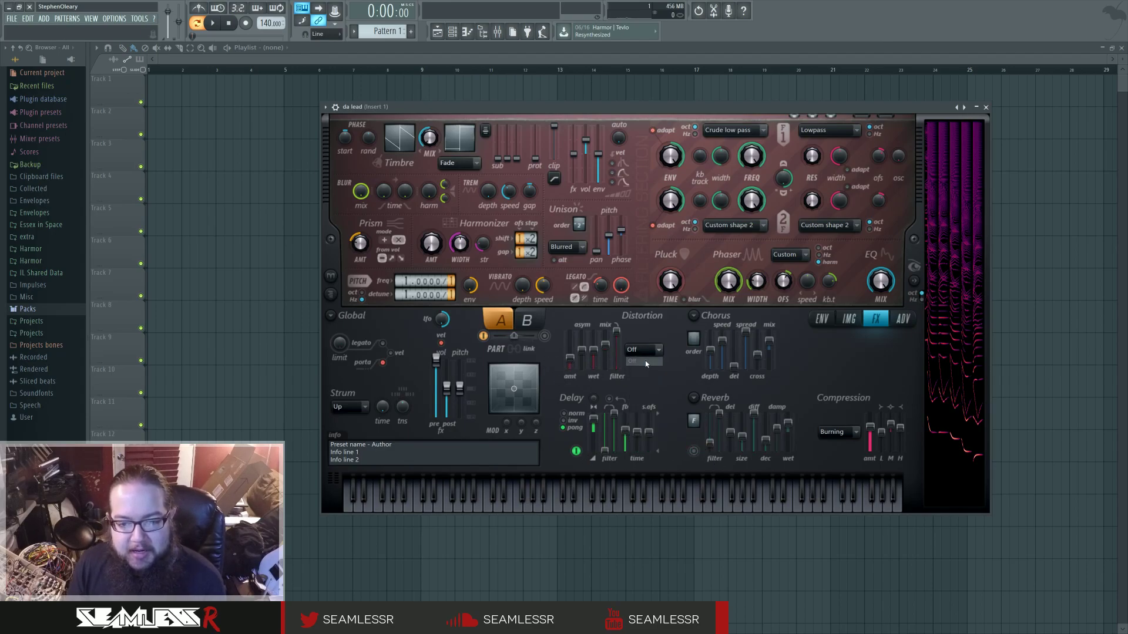
left_click(576, 451)
left_click(576, 451)
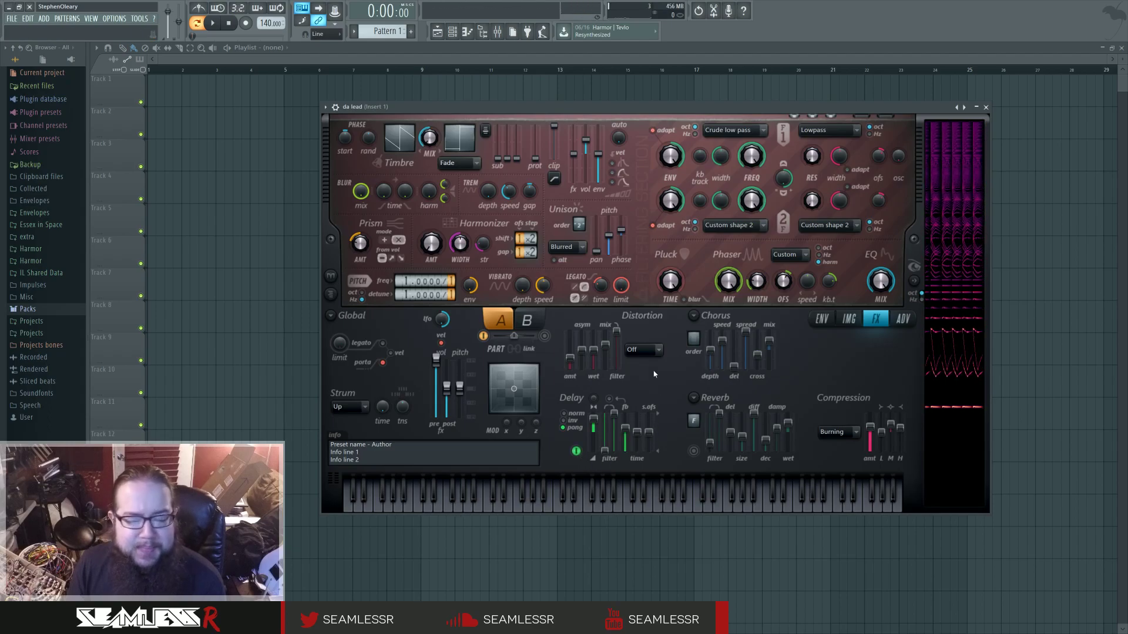
left_click(693, 451)
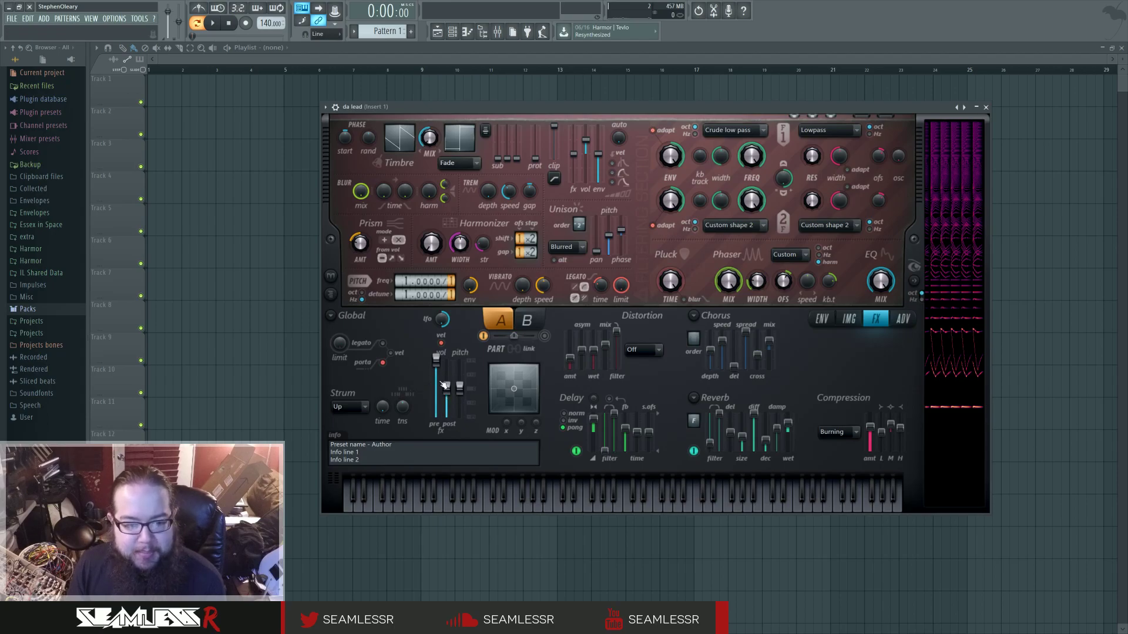
mouse_move(436, 361)
left_mouse_down()
mouse_move(436, 382)
mouse_move(437, 358)
left_mouse_up()
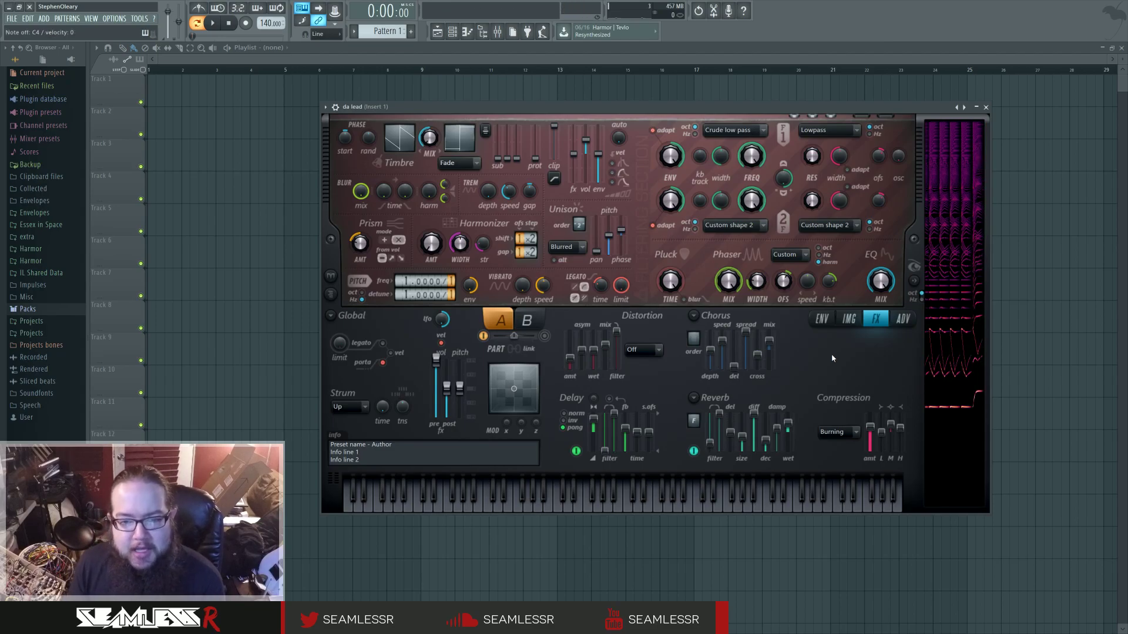
Step: Bring up part A's volume envelope and lower its starting point to zero
left_click(821, 319)
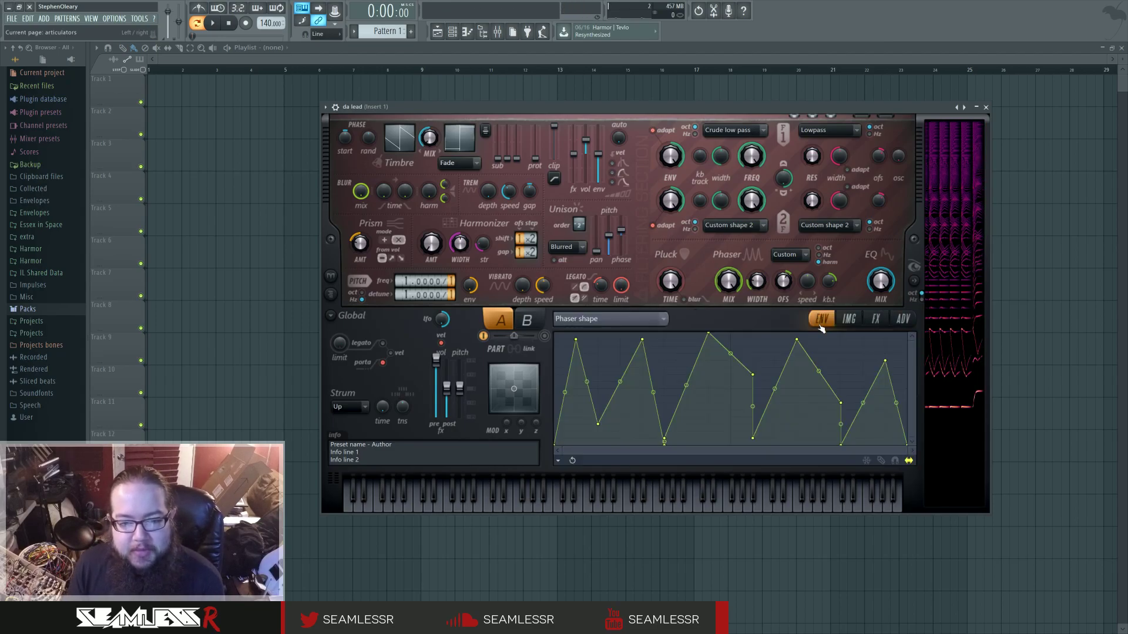
left_click(611, 322)
left_click(604, 333)
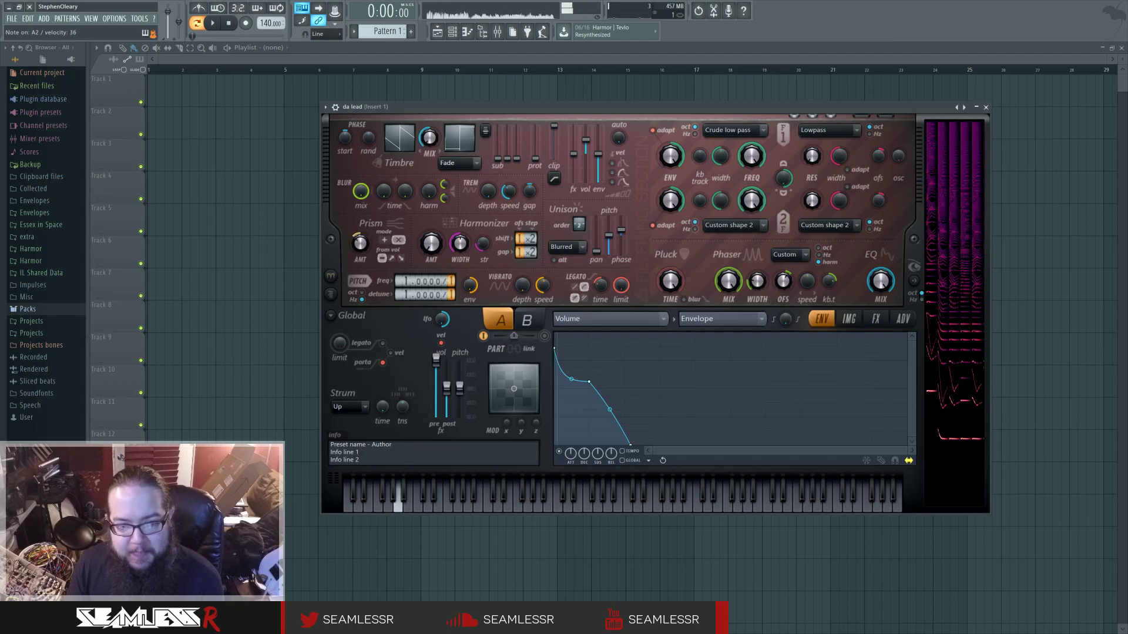
left_click_drag(554, 348, 577, 513)
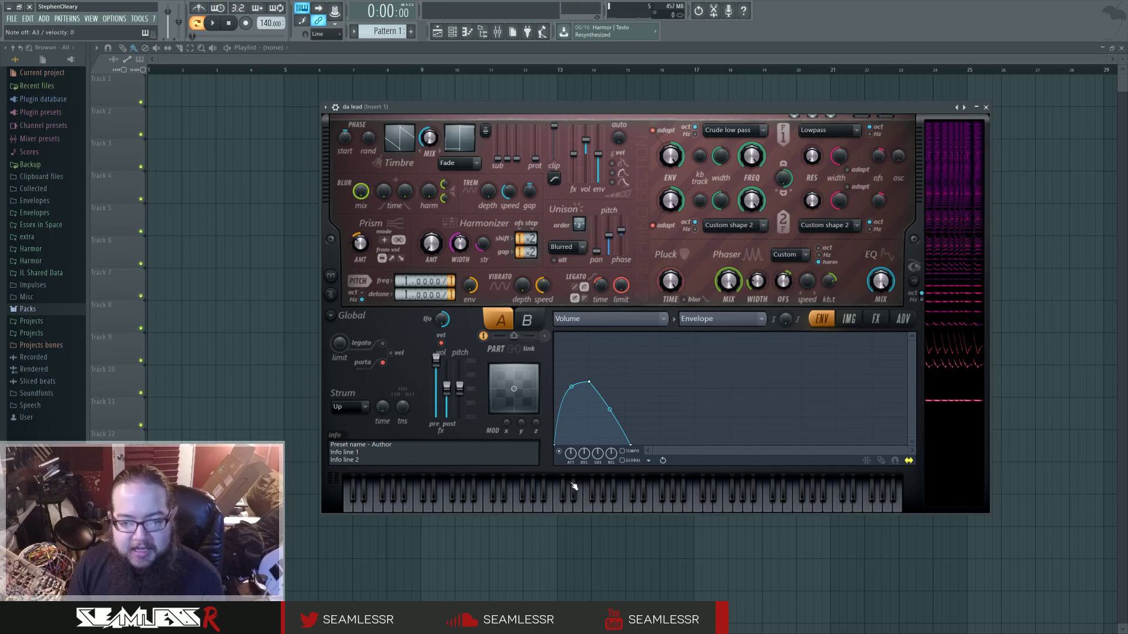
Step: Check the monophonic setting and try toggling Sustain / loop end on the volume envelope's last point
left_click(902, 319)
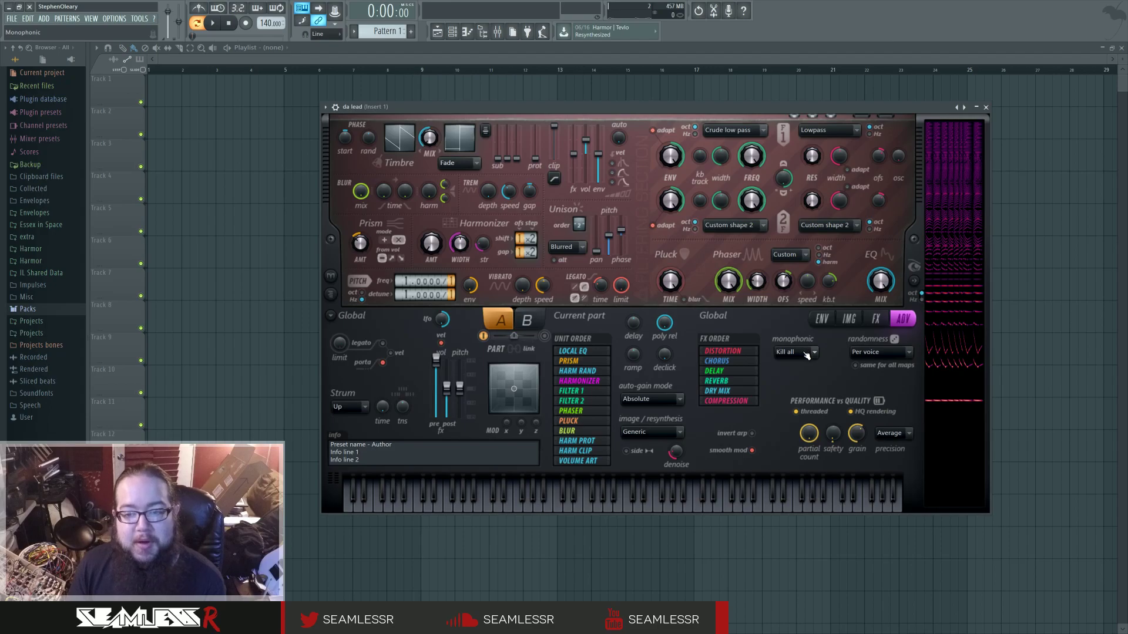
left_click(823, 325)
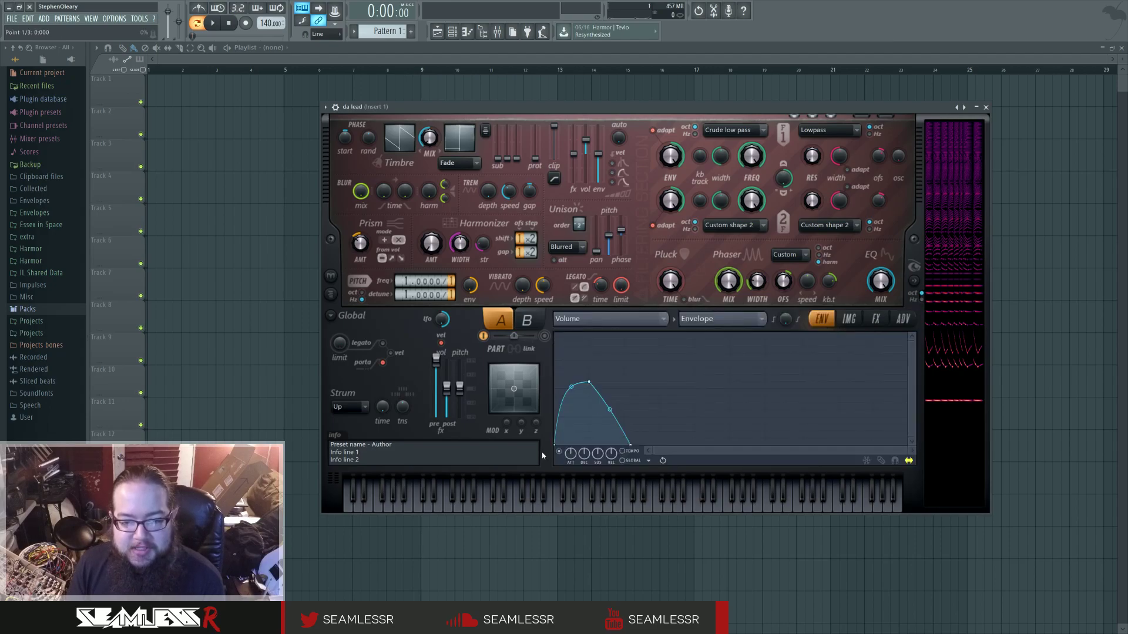
right_click(632, 444)
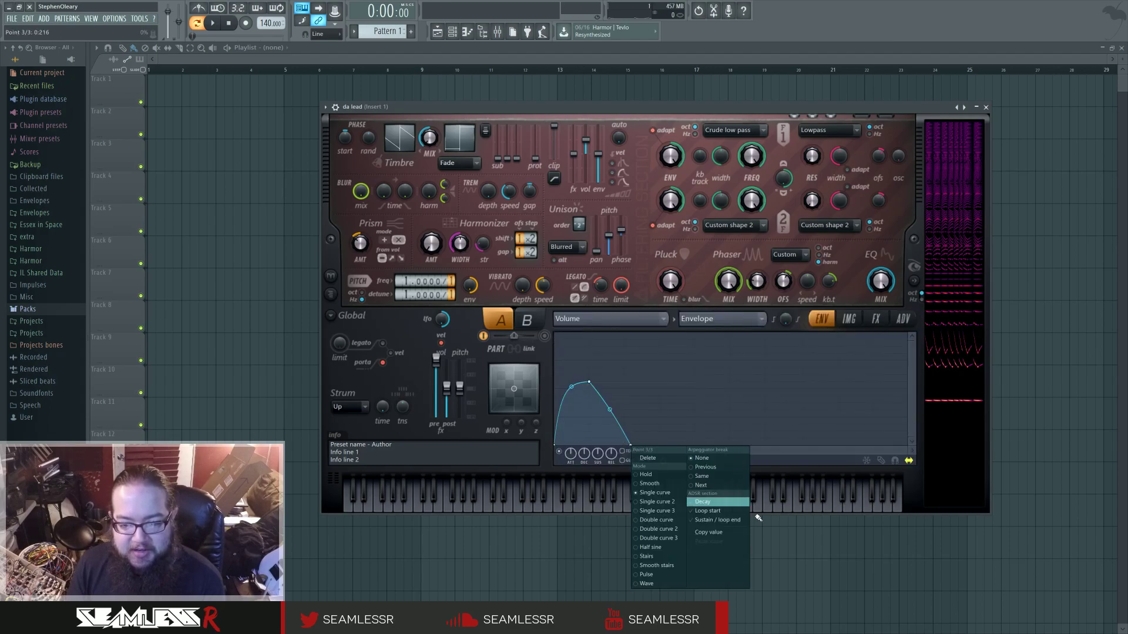
left_click(718, 522)
right_click(631, 444)
left_click(718, 523)
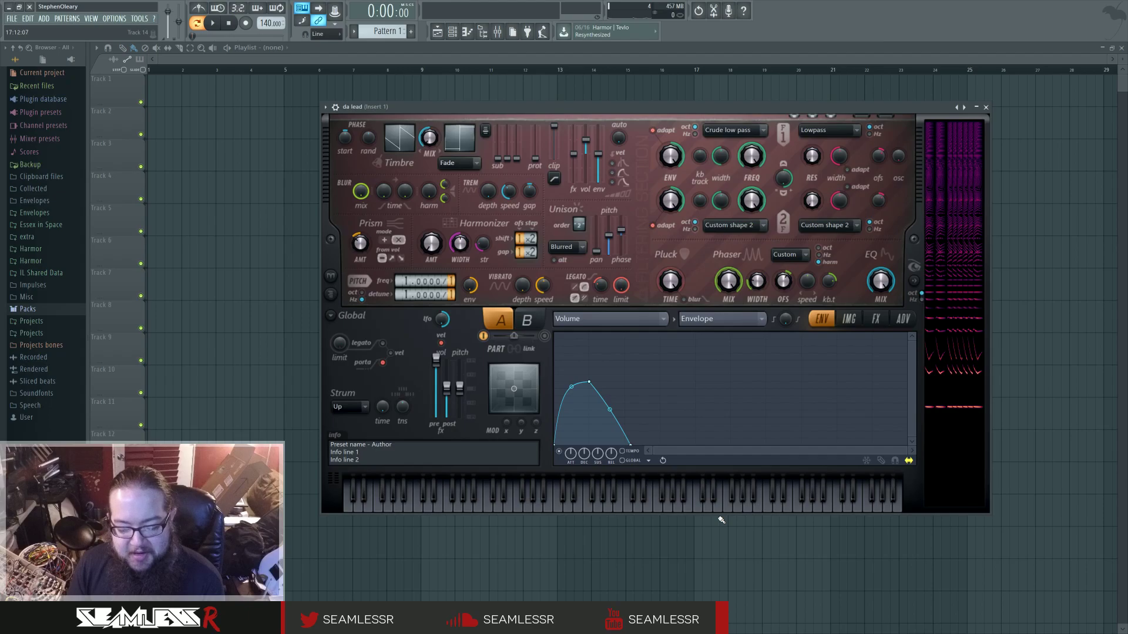
left_click(457, 497)
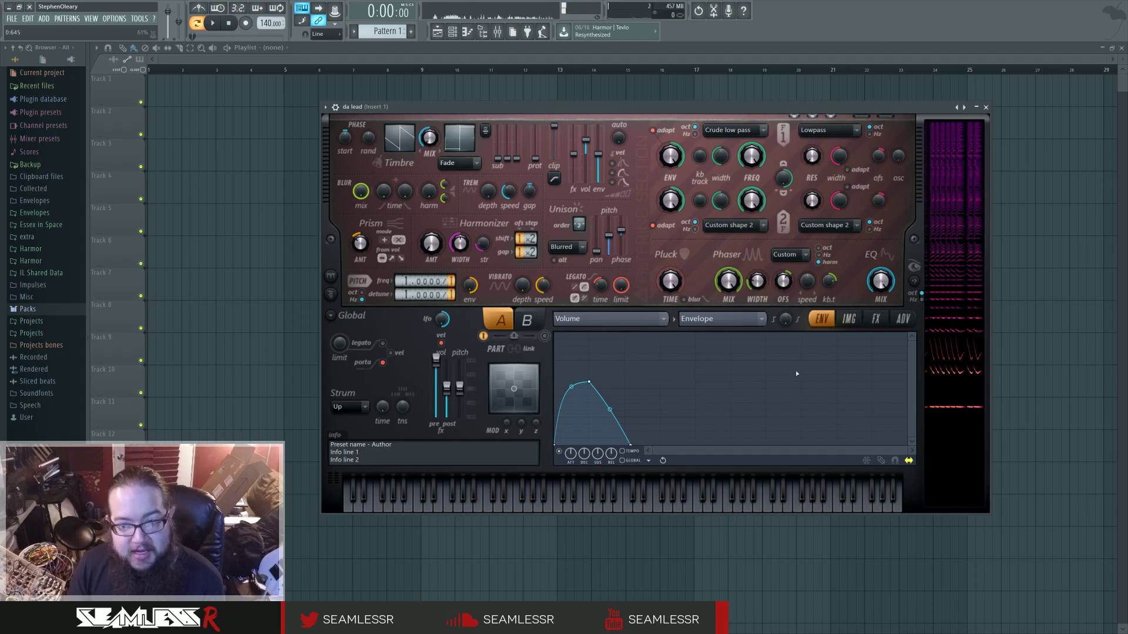
Step: Mark the last point of the volume envelope as Sustain / loop end
left_click(881, 319)
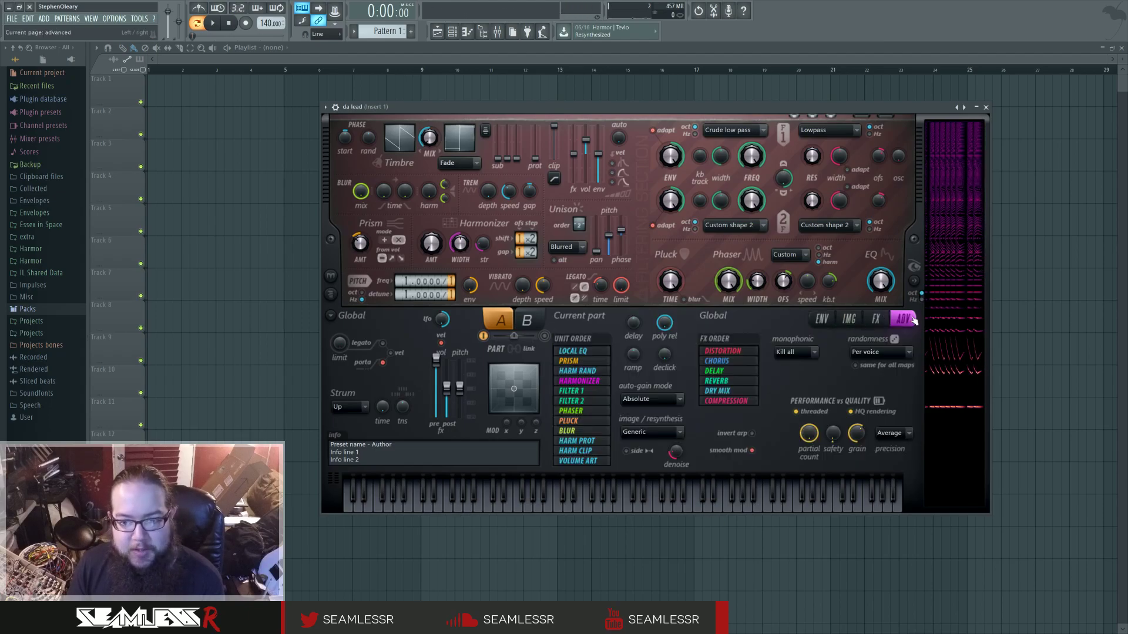
left_click(822, 319)
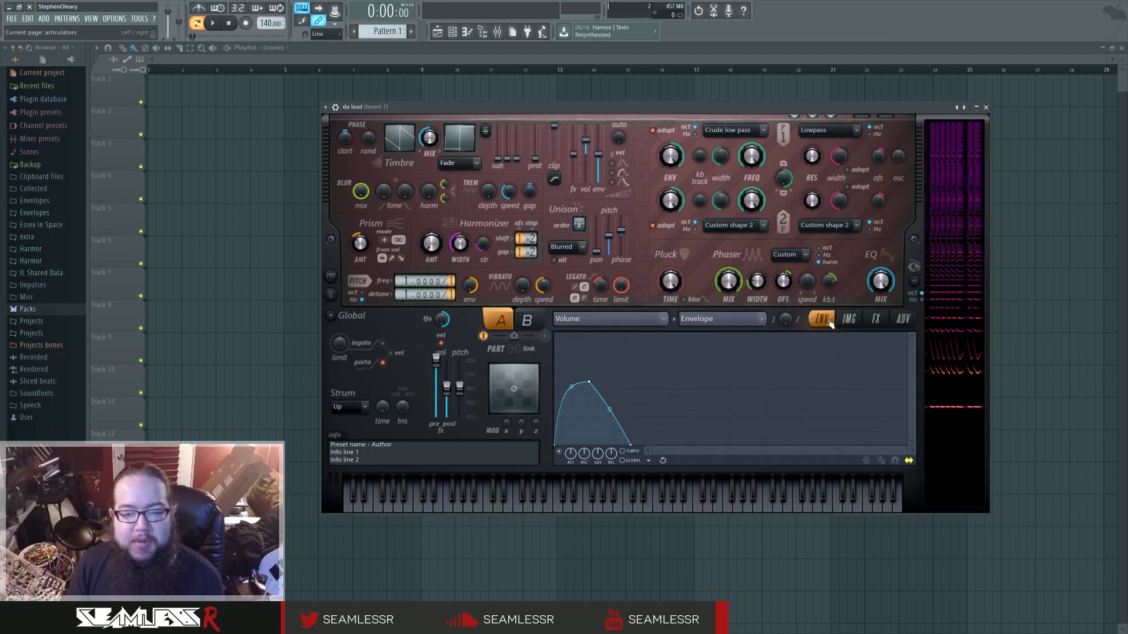
right_click(631, 445)
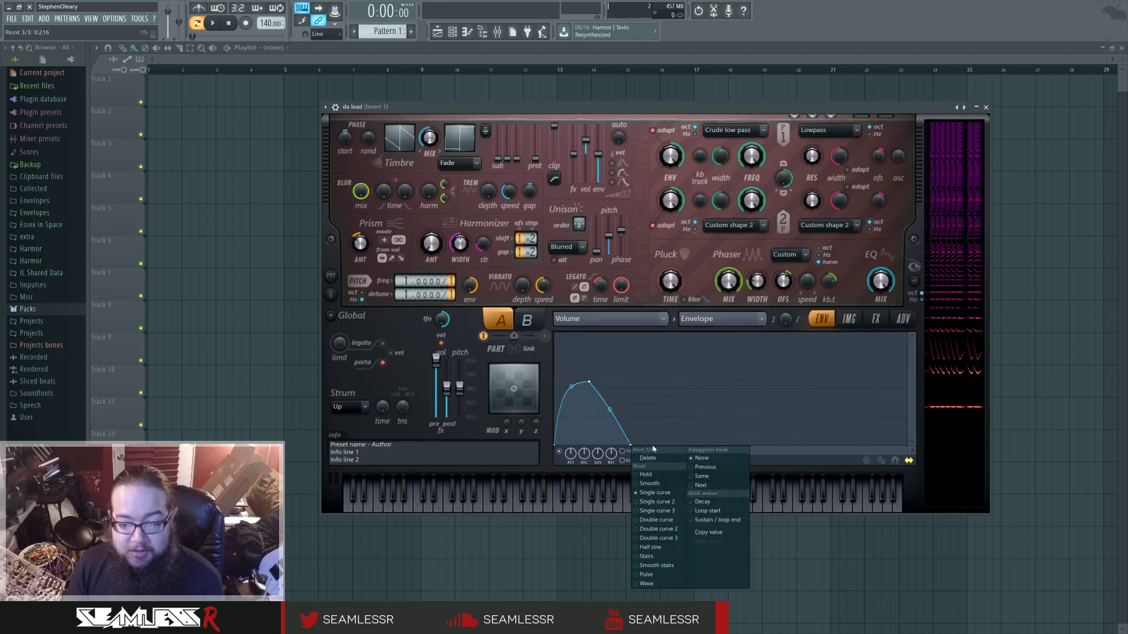
left_click(717, 520)
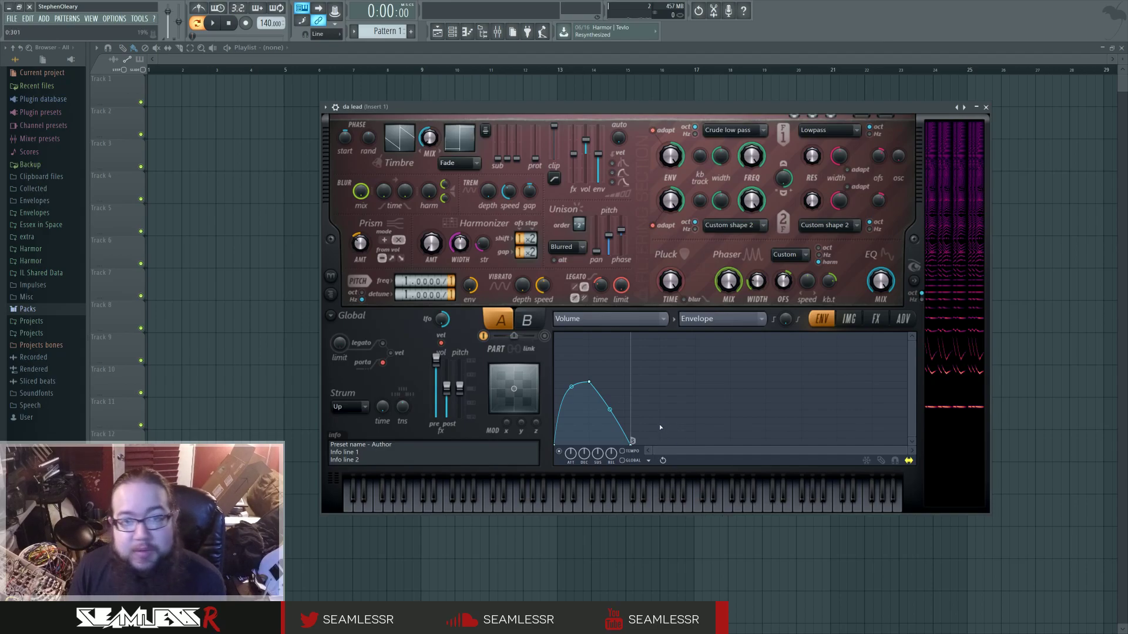
Step: Reshape the start of the volume envelope with a starting point at about half level and an added point forming a dip
left_click_drag(554, 444, 555, 347)
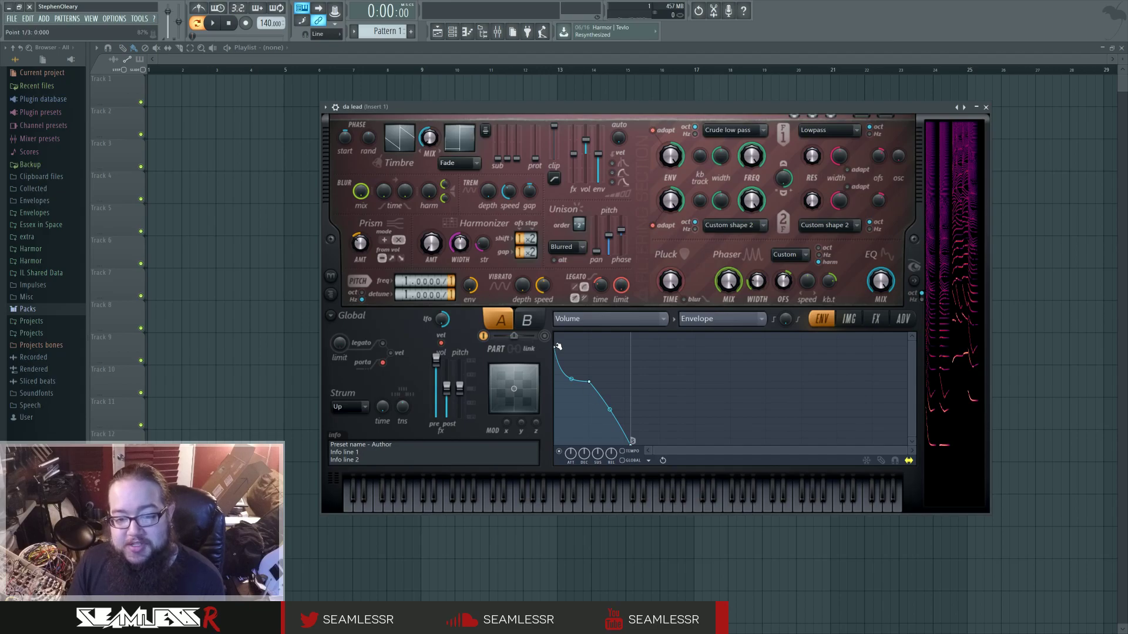
mouse_move(554, 350)
left_mouse_down()
mouse_move(554, 382)
mouse_move(555, 349)
left_mouse_up()
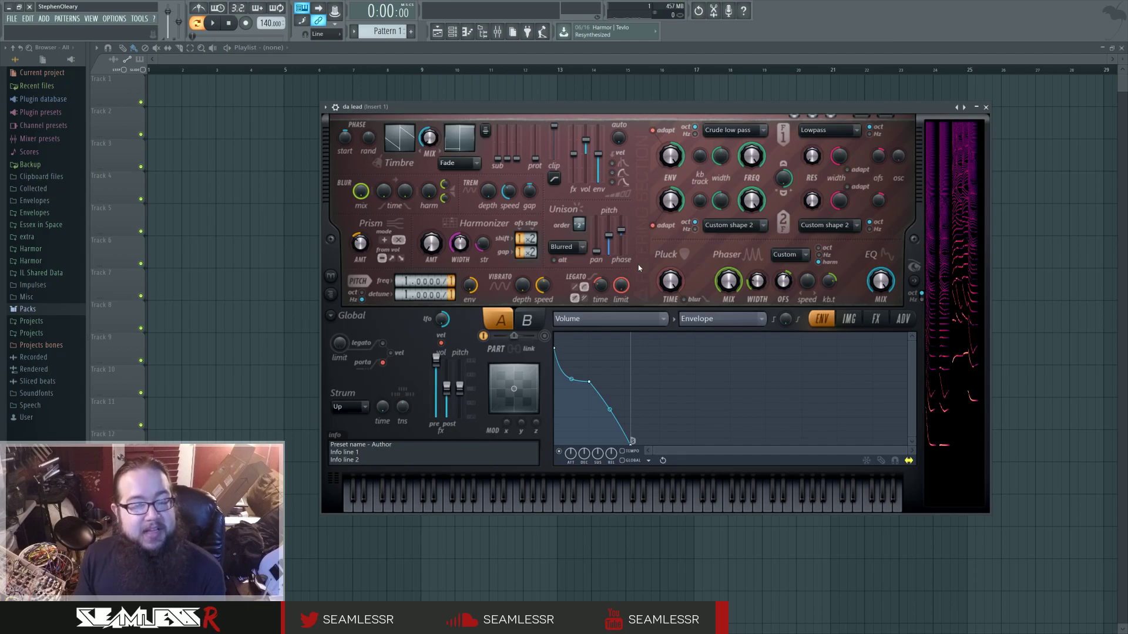
left_click_drag(554, 348, 600, 385)
right_click(588, 388)
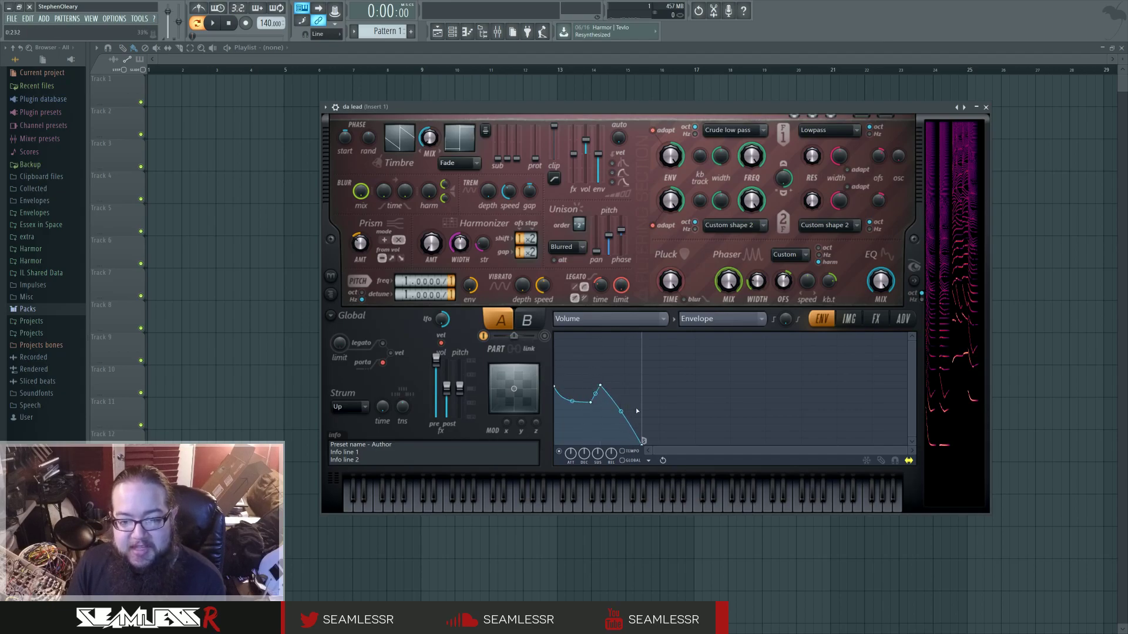
Step: Reshape part A's volume envelope with a near-maximum start, a curved fall to a middle point at about half level, and a final decay to zero
left_click_drag(600, 385, 581, 388)
right_click(590, 402)
left_click(608, 415)
mouse_move(554, 386)
left_mouse_down()
mouse_move(554, 348)
mouse_move(572, 385)
left_mouse_up()
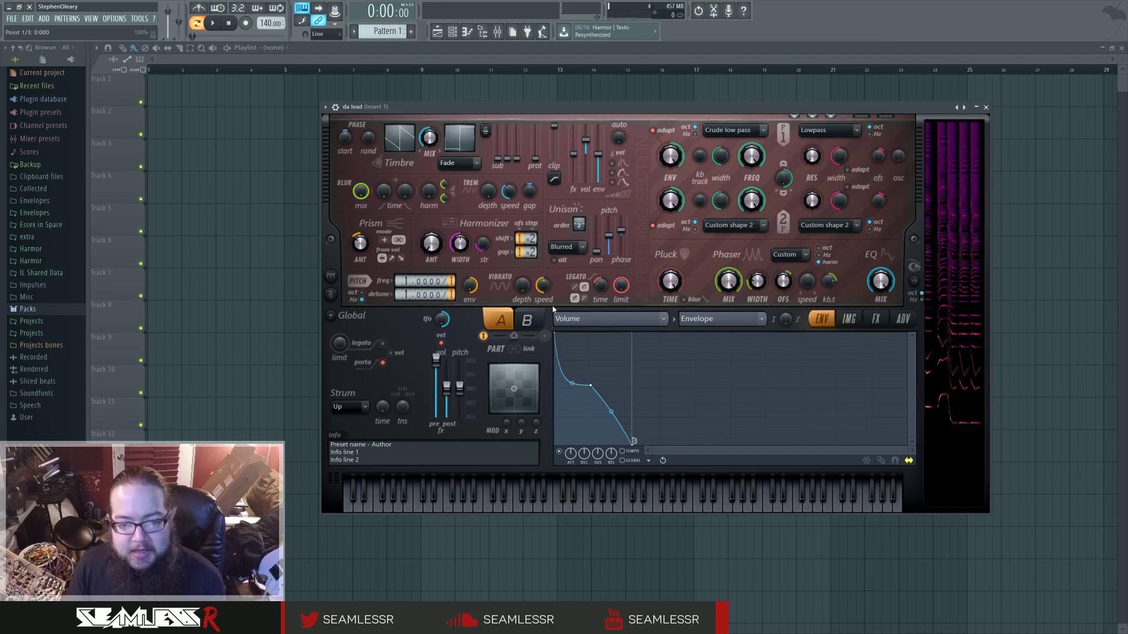
mouse_move(554, 339)
left_mouse_down()
mouse_move(556, 387)
mouse_move(556, 337)
left_mouse_up()
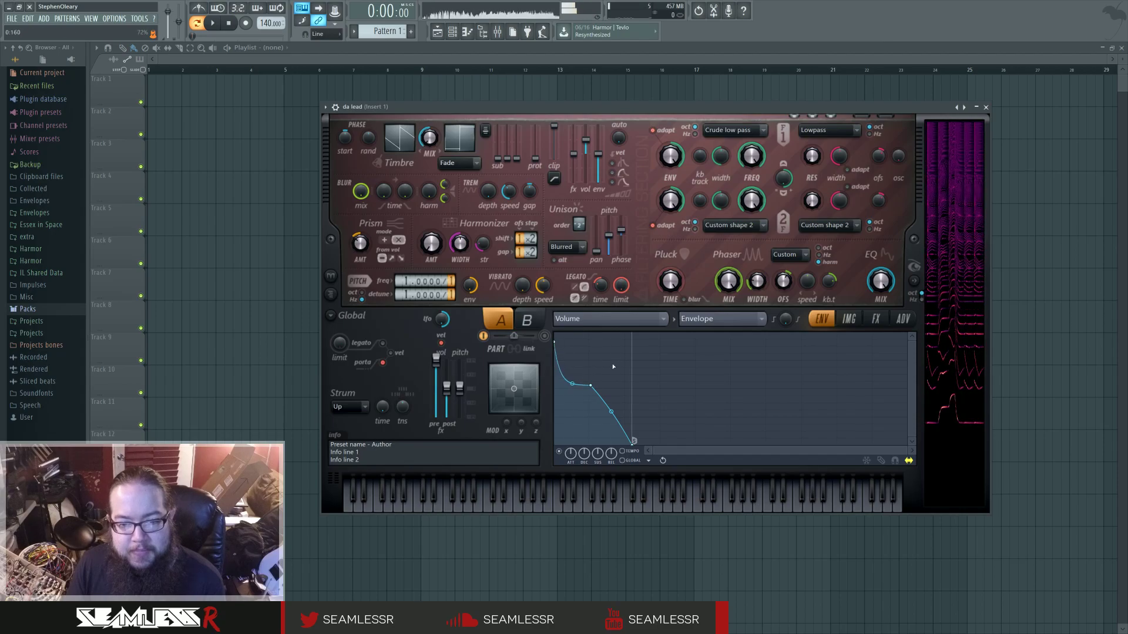
Step: Set the distortion type to Log in the effects section
left_click(902, 319)
left_click(875, 319)
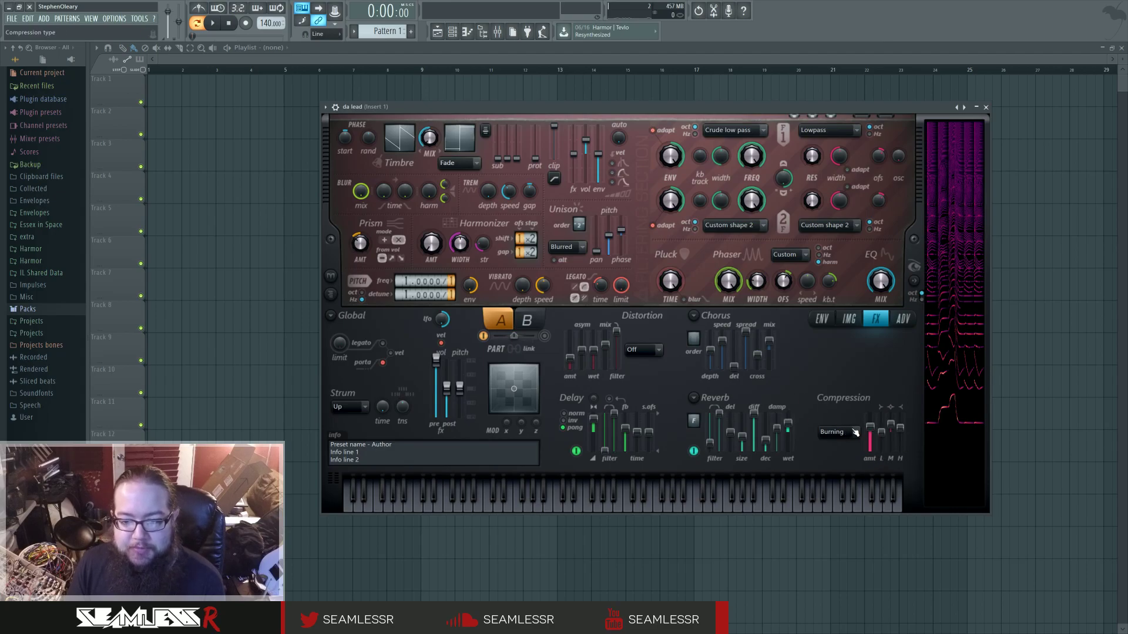
left_click(644, 350)
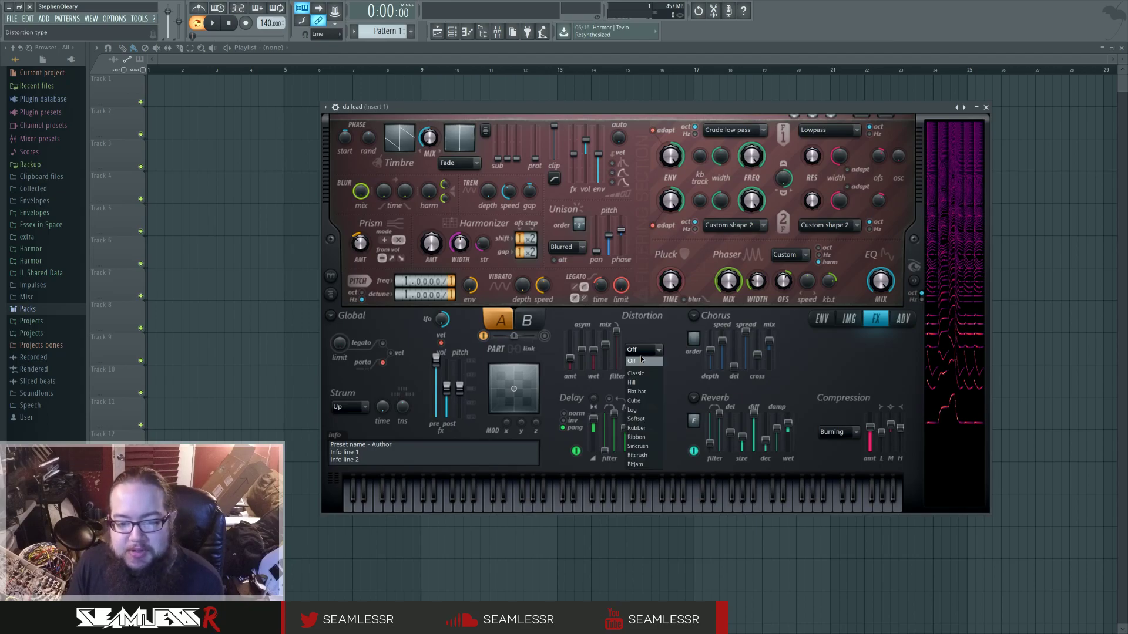
left_click(642, 411)
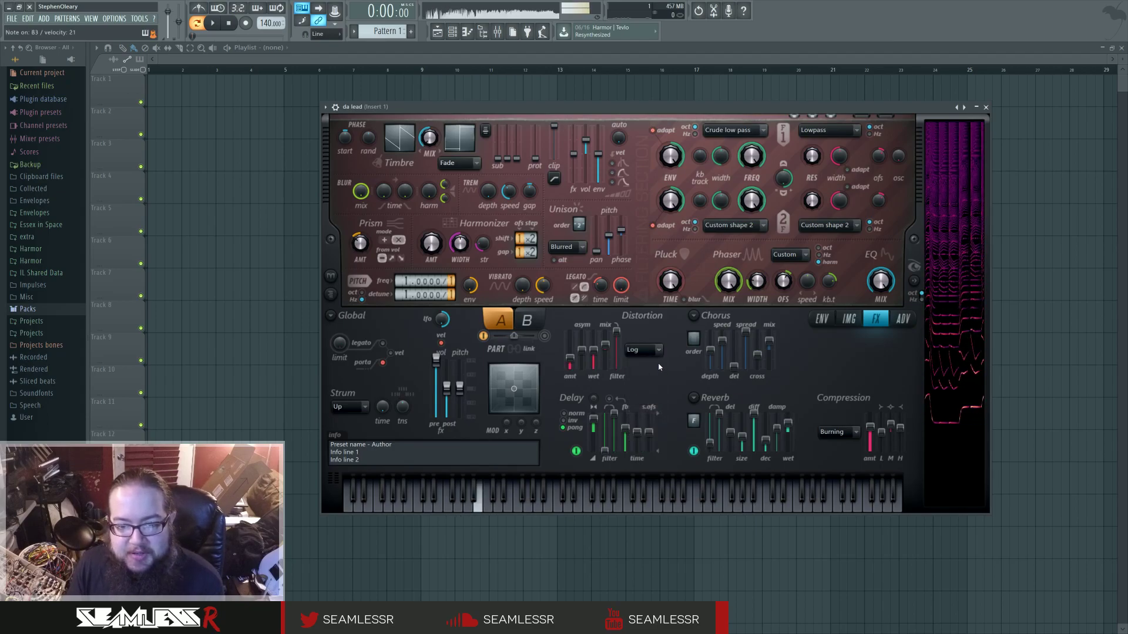
Step: Bring back the volume envelope and try the unison pan at 50%
left_click(821, 319)
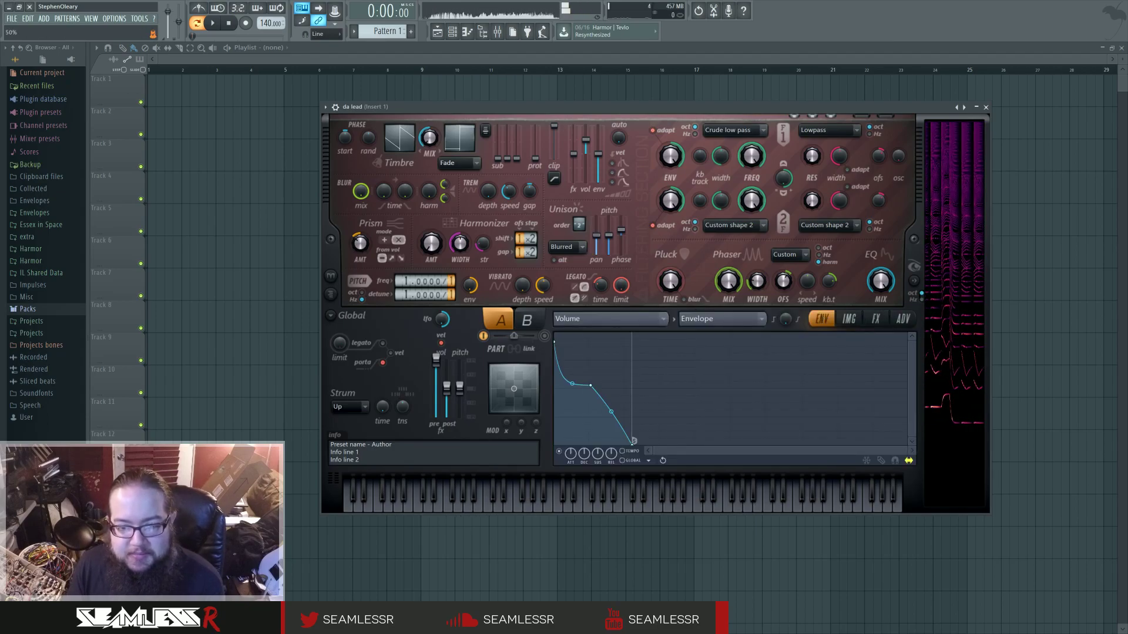
left_click_drag(596, 250, 596, 248)
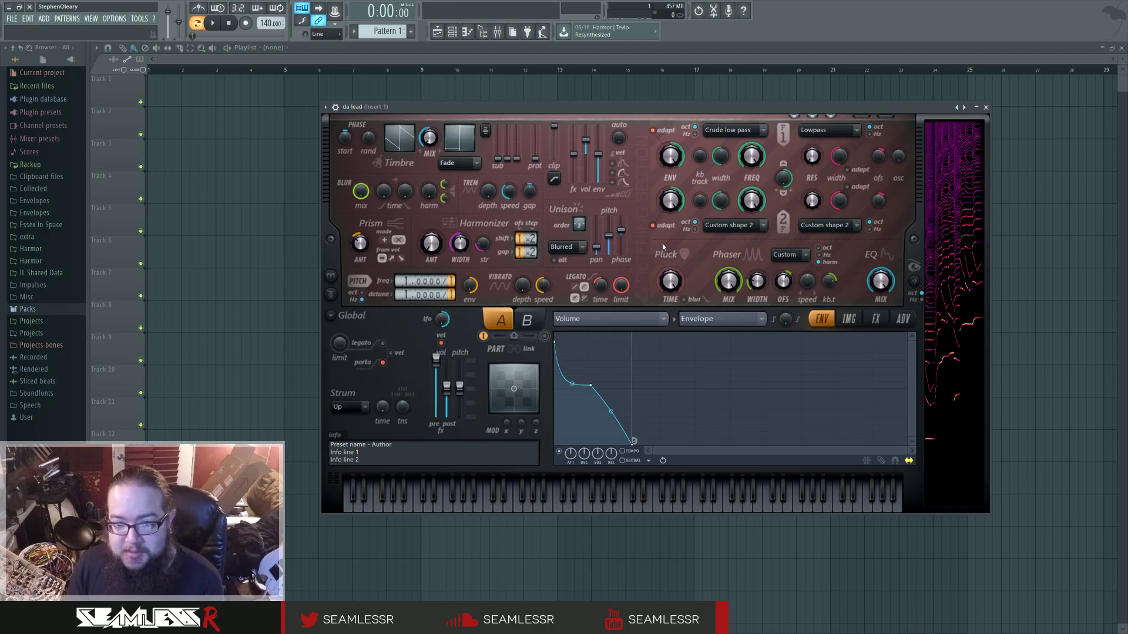
Step: Show part A's Harmonic unison pitch map, followed by the Harmonic prism map
left_click(638, 319)
left_click(787, 394)
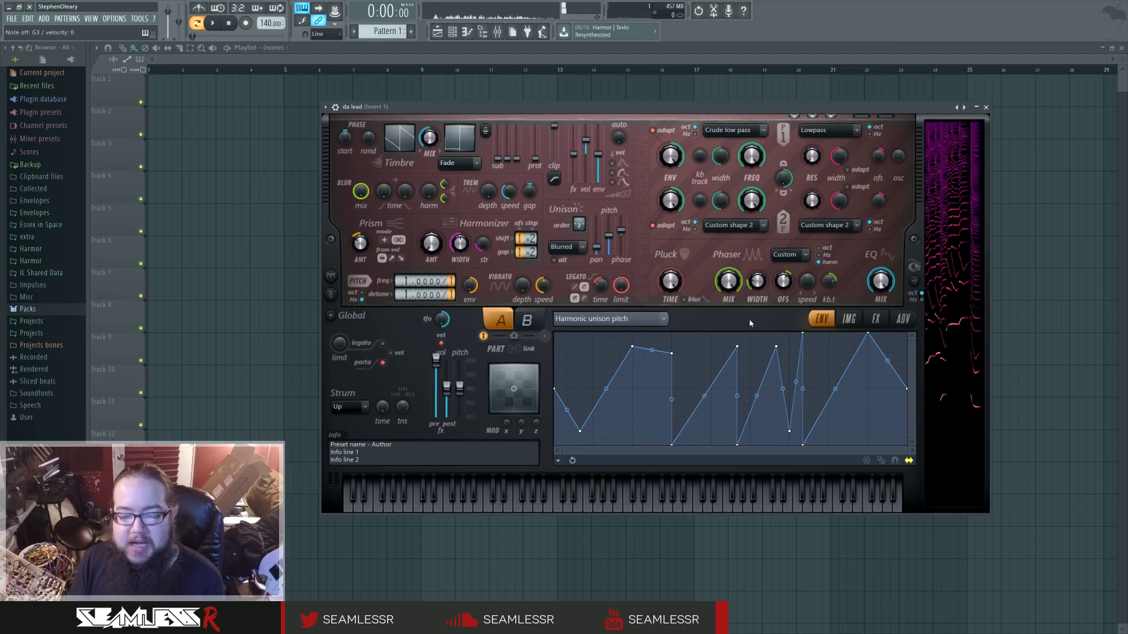
left_click(605, 318)
left_click(767, 386)
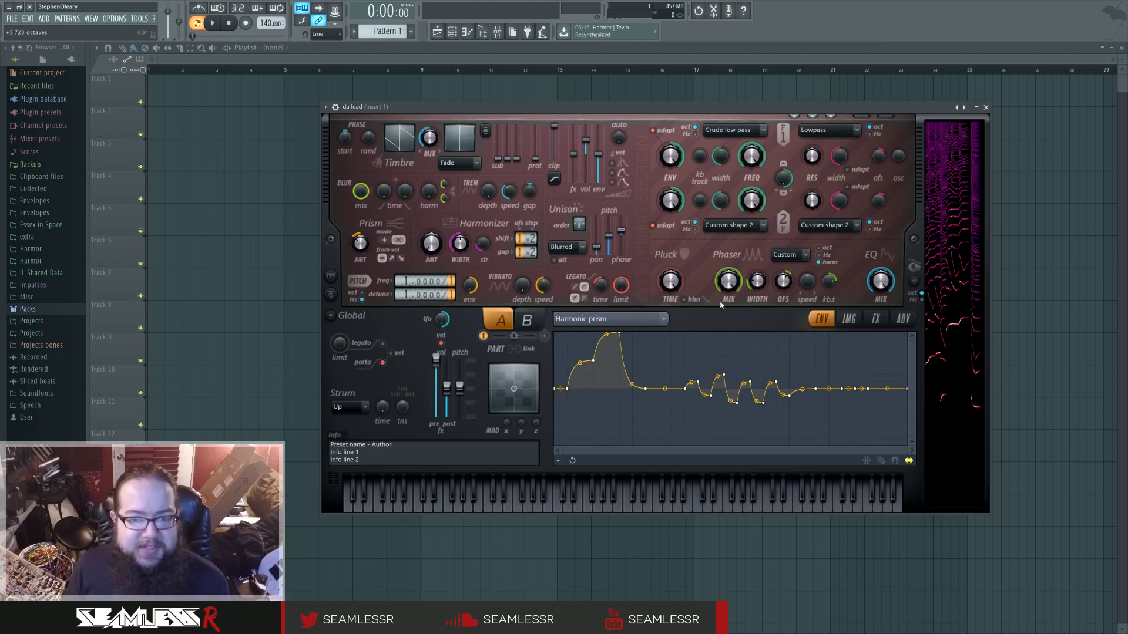
Step: Look through the advanced, image and effects pages and set part A's ramp to 13 ms partial-relative
left_click(903, 319)
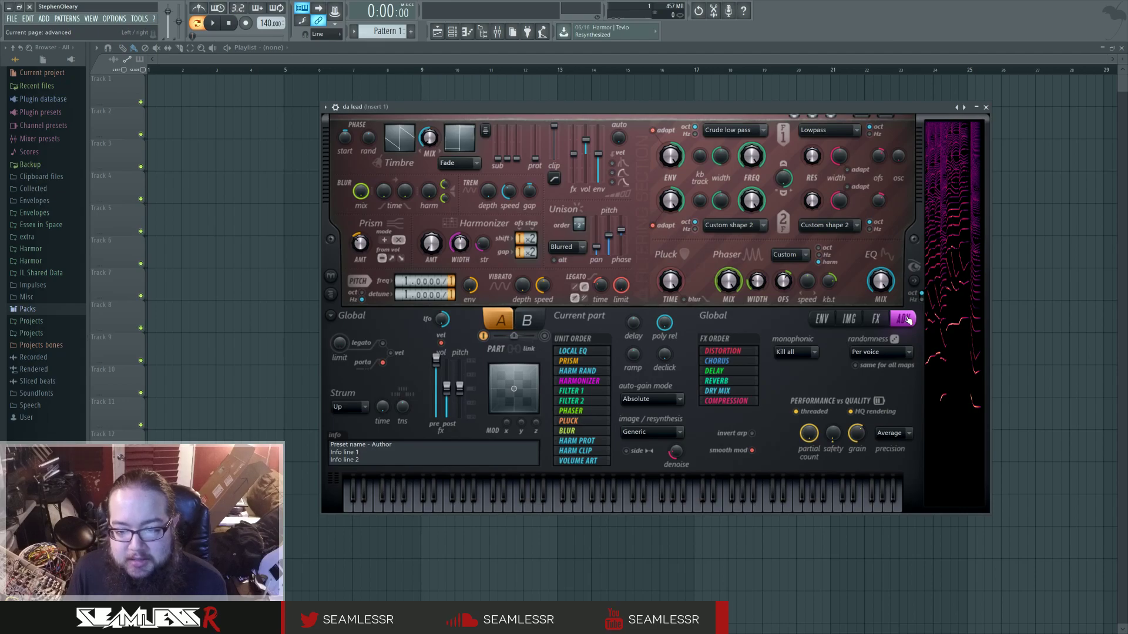
left_click(849, 319)
left_click(875, 319)
left_click(902, 319)
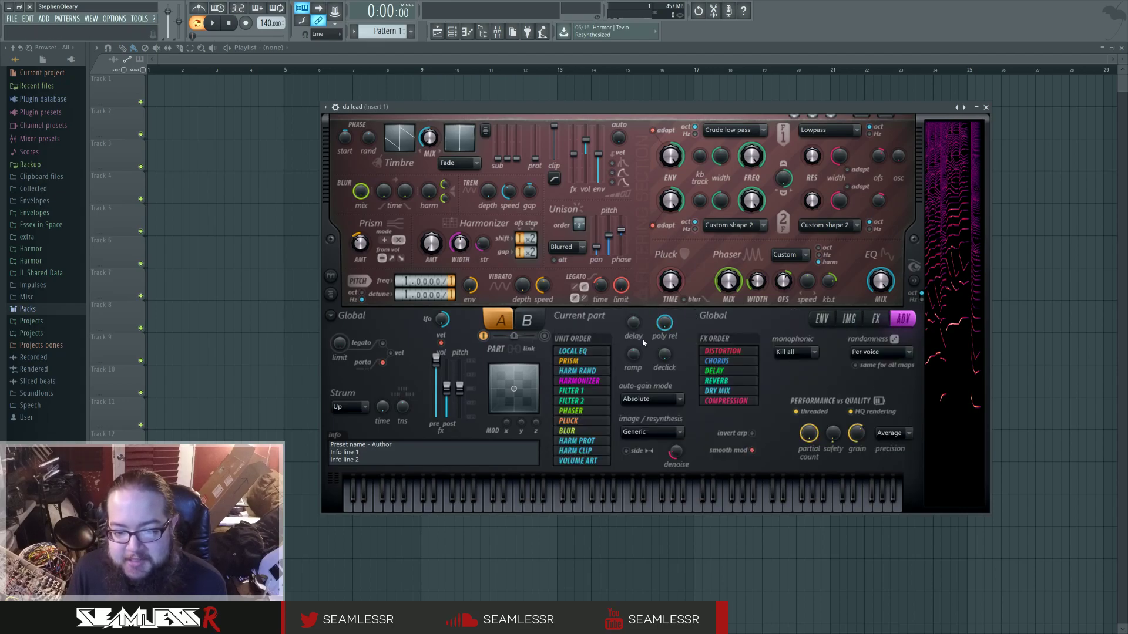
left_click(822, 319)
left_click(902, 322)
left_click_drag(634, 354, 633, 345)
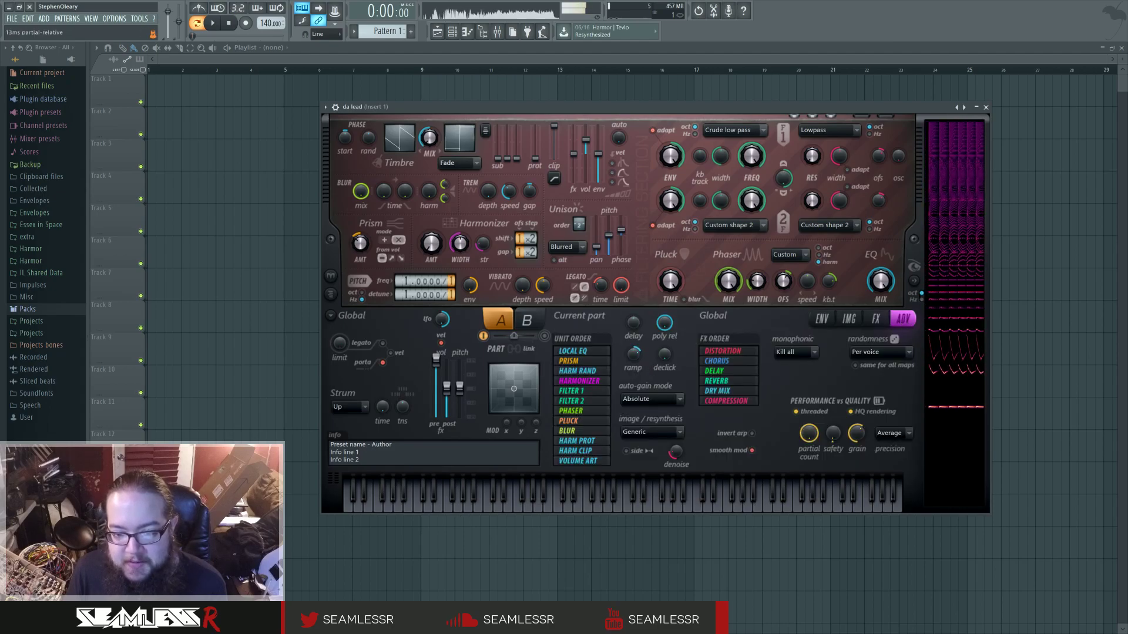
Step: Return to the Harmonic prism map, try a higher phase randomness and turn it back down to its minimum
left_click(820, 320)
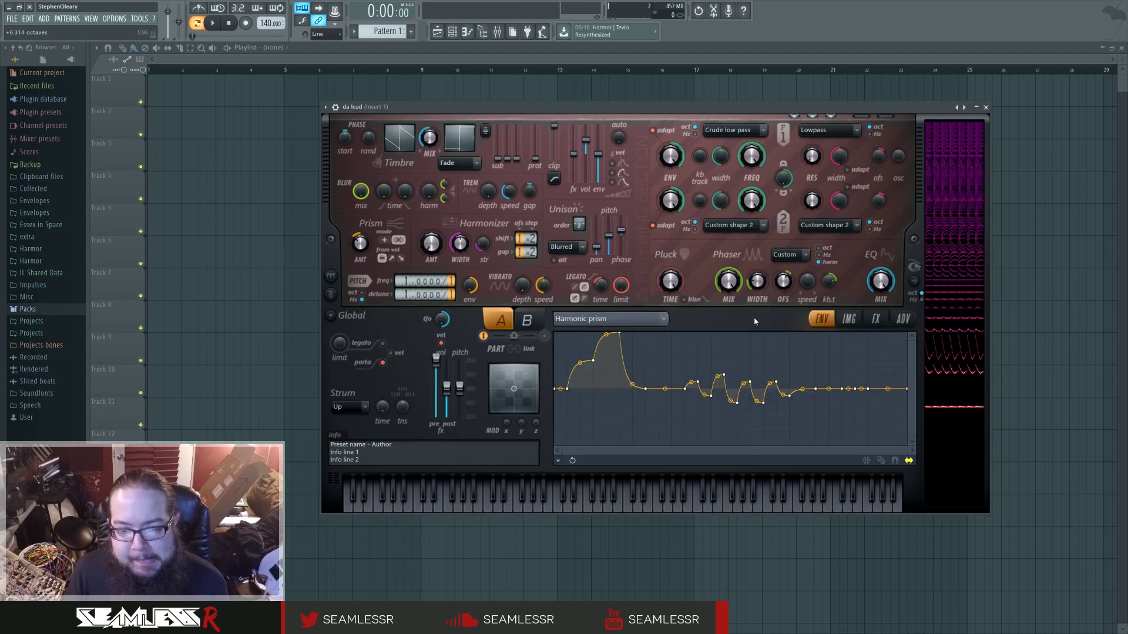
left_click_drag(367, 137, 367, 123)
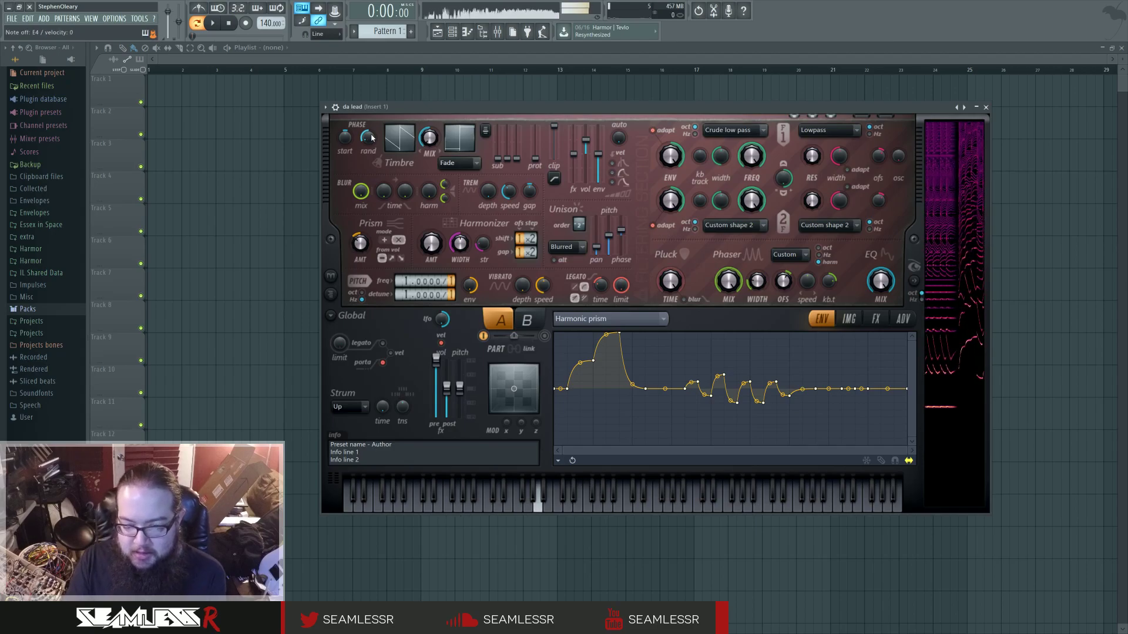
left_click_drag(370, 138, 371, 159)
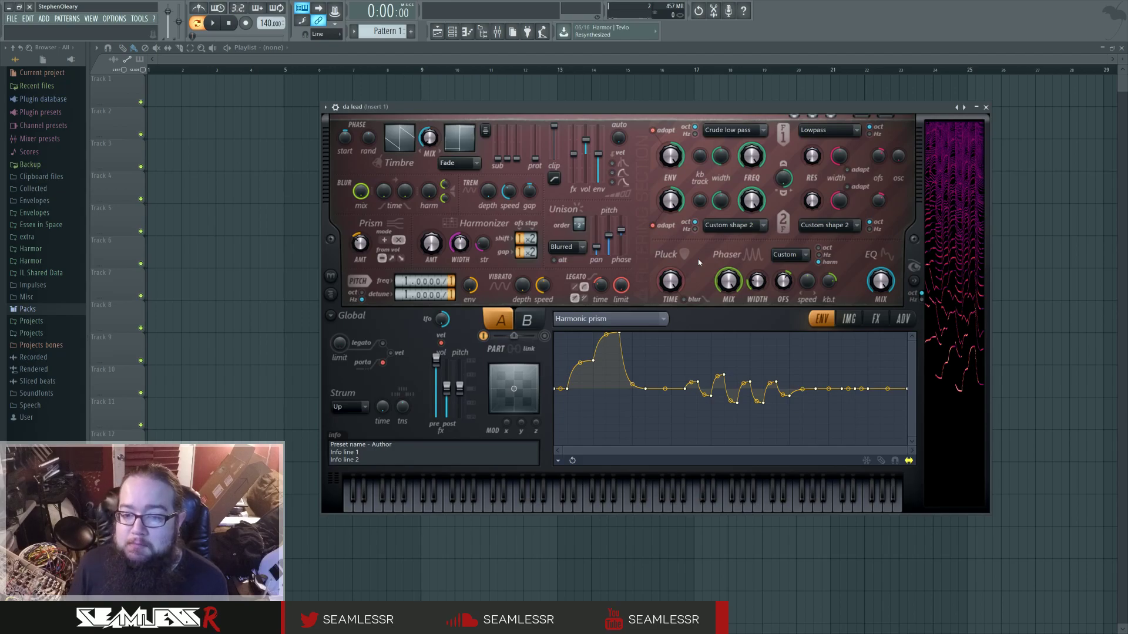
left_click_drag(498, 110, 531, 97)
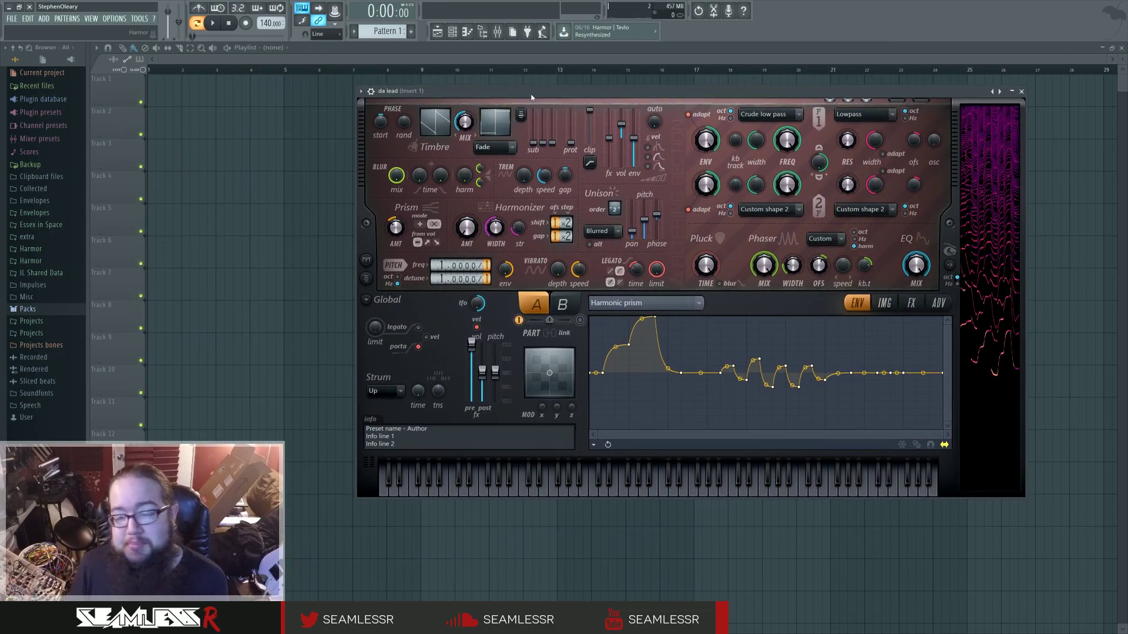